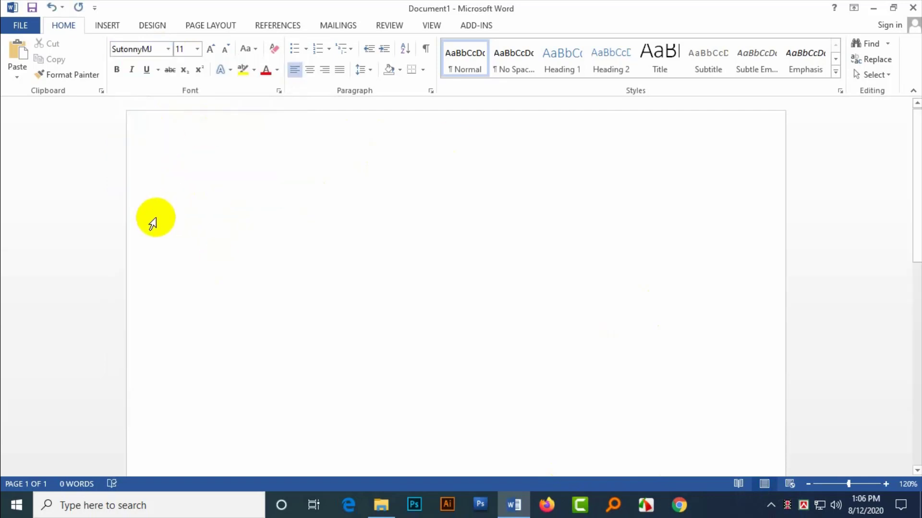
# Step: Type 'ctrl + alt = B' in Calibri, paste a copy below, and delete its trailing B
pyautogui.write('cÖ')
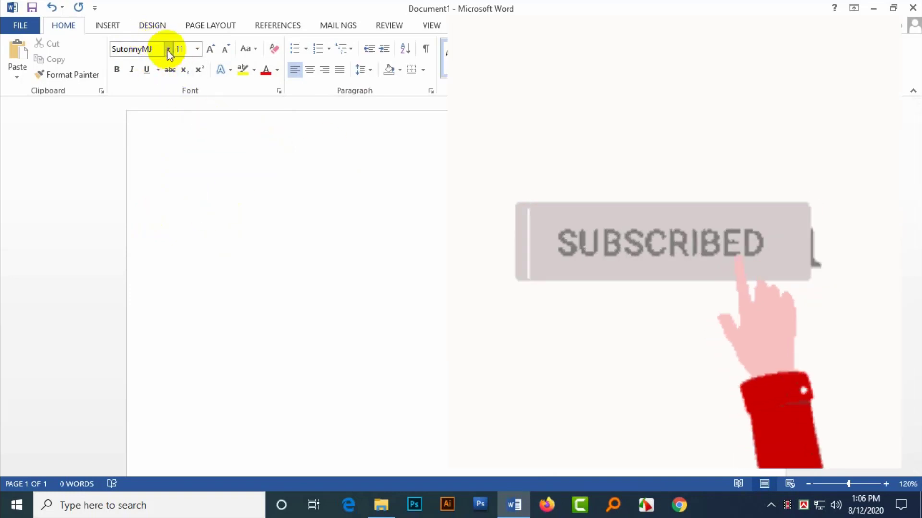
pyautogui.click(168, 49)
pyautogui.click(160, 99)
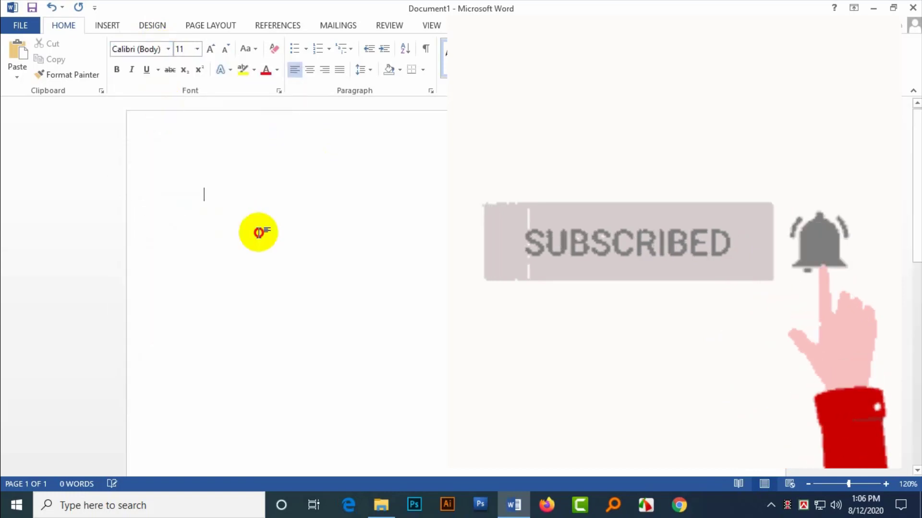
pyautogui.write('qtr')
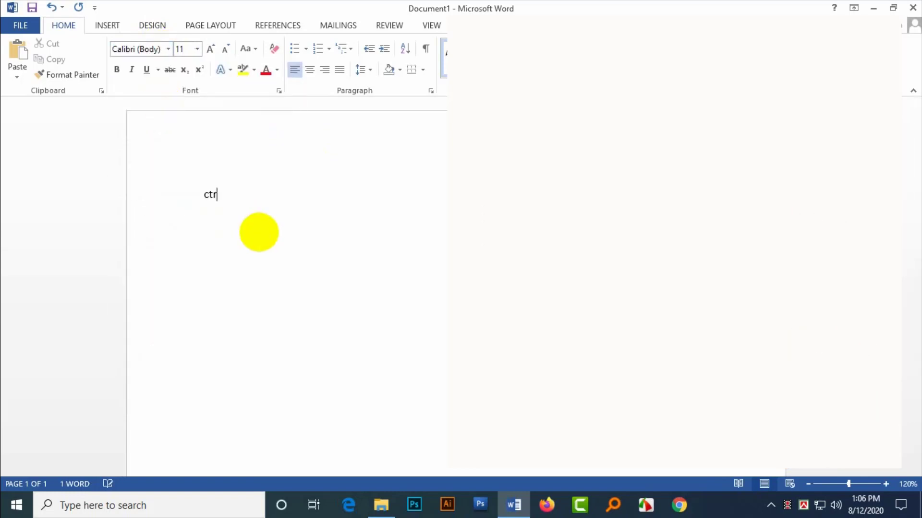
pyautogui.write('l + alt = B')
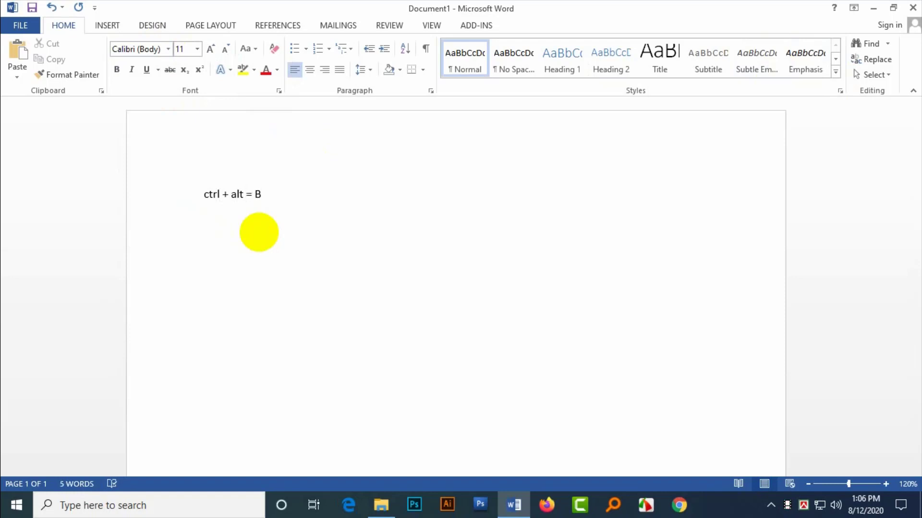
pyautogui.hotkey('ctrl', 'a')
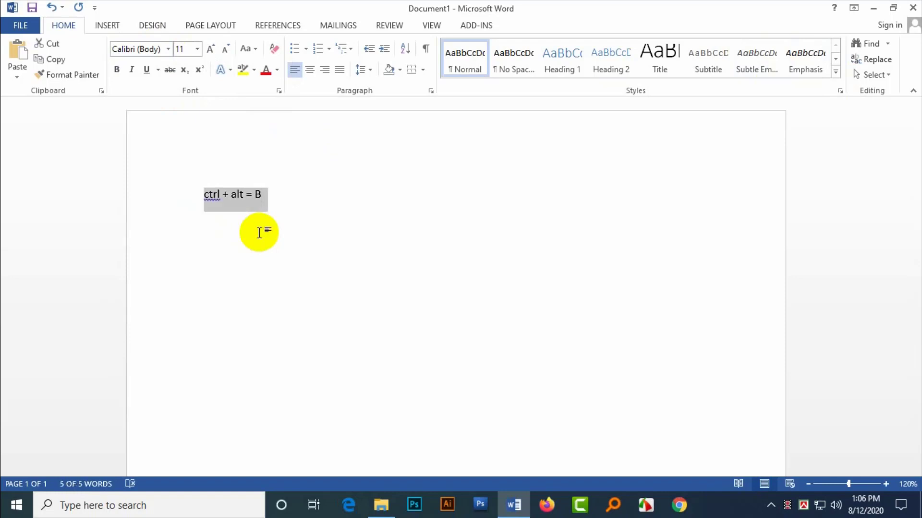
pyautogui.write('ctrl + alt = B')
pyautogui.write('ctrl + alt = B')
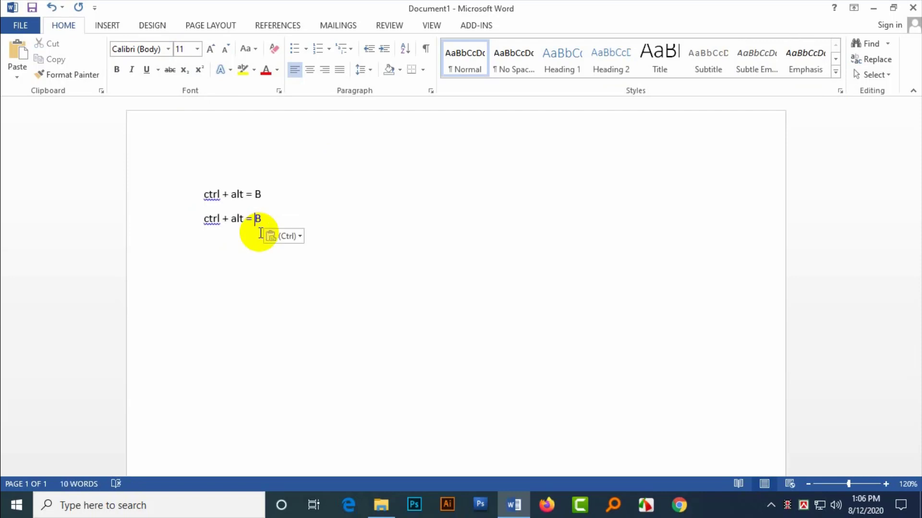
pyautogui.press('BackSpace')
# Step: End the second line with 'v', zoom in to 280%, and scroll the text back into view
pyautogui.write('v')
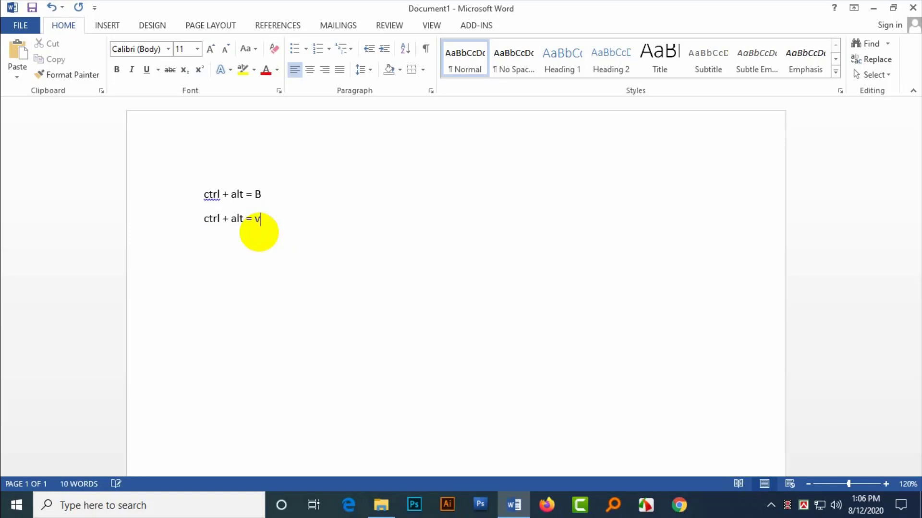
pyautogui.moveTo(295, 192); pyautogui.dragTo(181, 204)
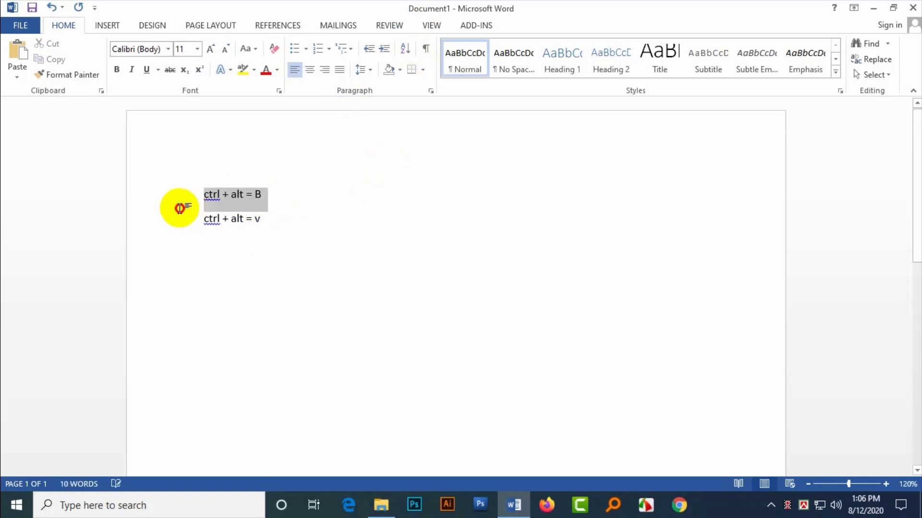
pyautogui.scroll(7, 515, 230)
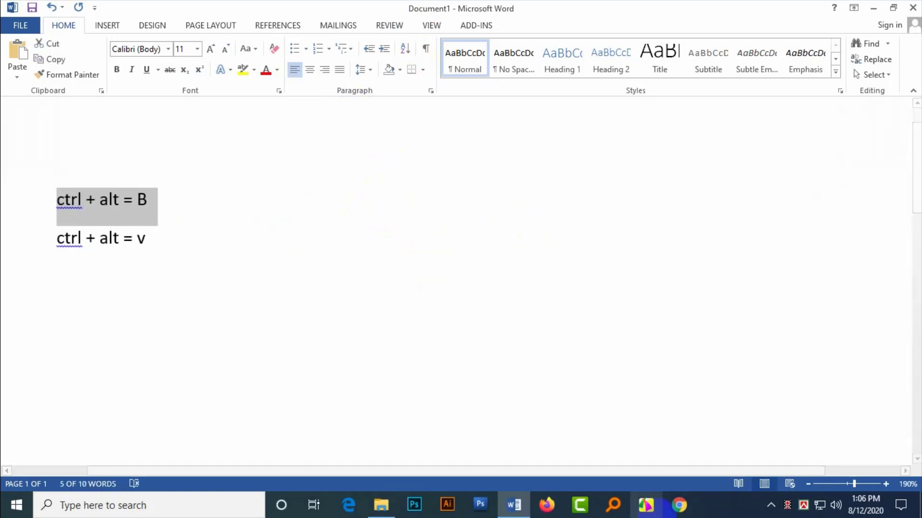
pyautogui.moveTo(434, 471); pyautogui.dragTo(355, 471)
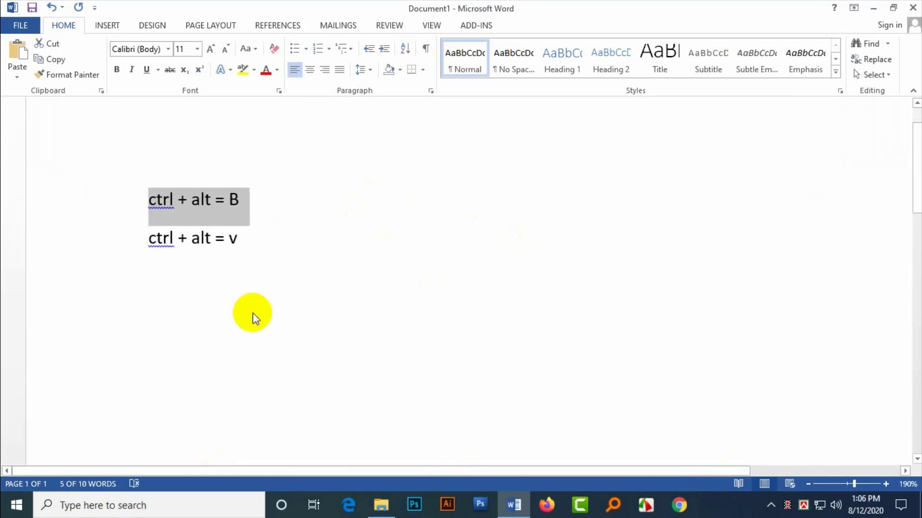
pyautogui.scroll(9, 400, 229)
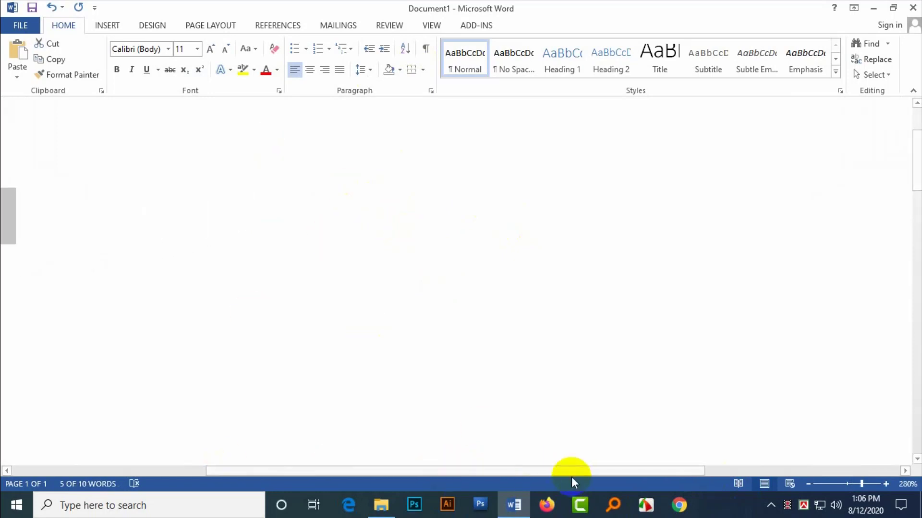
pyautogui.moveTo(575, 469); pyautogui.dragTo(296, 463)
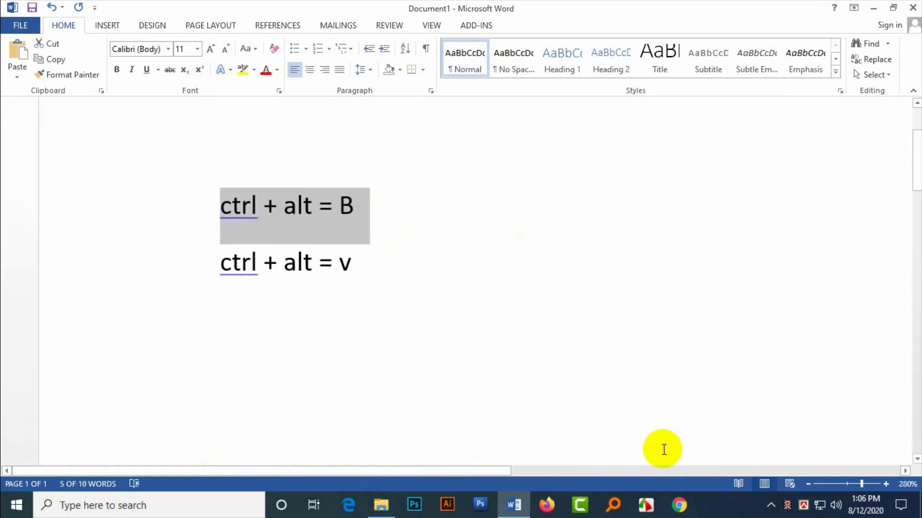
pyautogui.moveTo(216, 205); pyautogui.dragTo(379, 226)
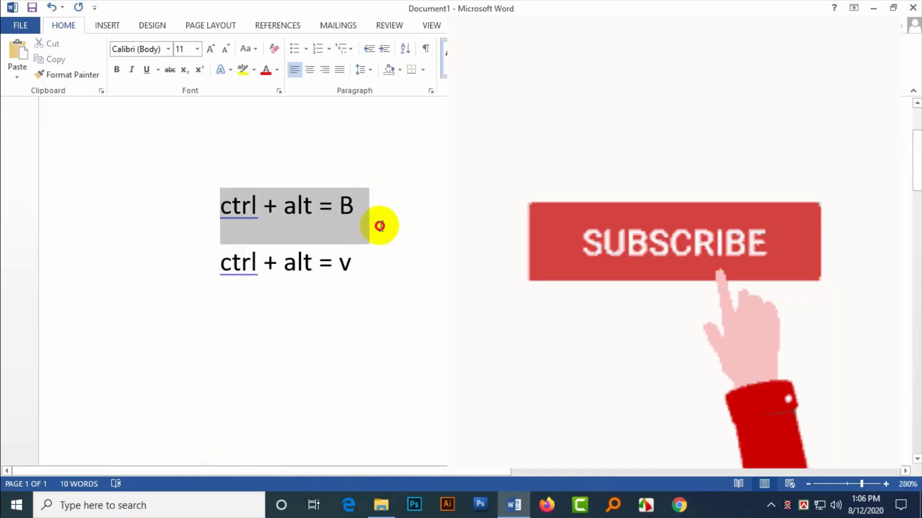
pyautogui.click(390, 216)
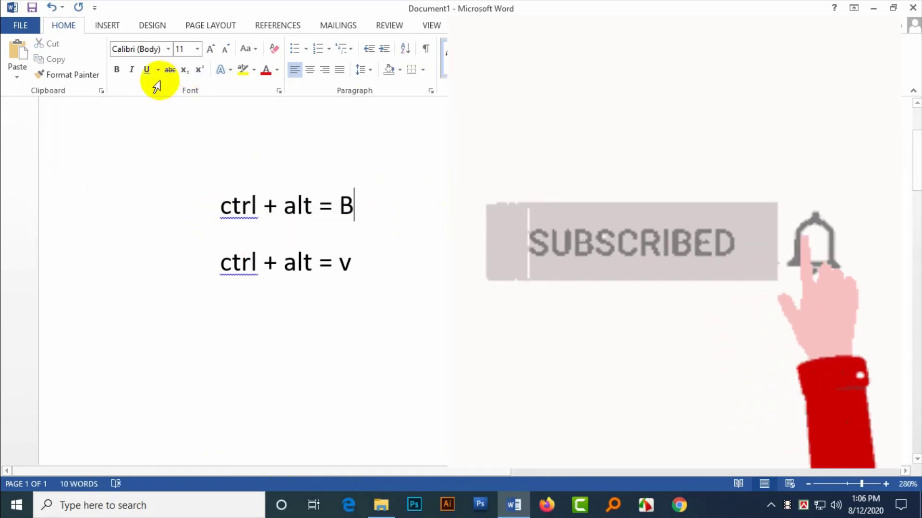
# Step: Change the font size from 11 to 22
pyautogui.click(168, 49)
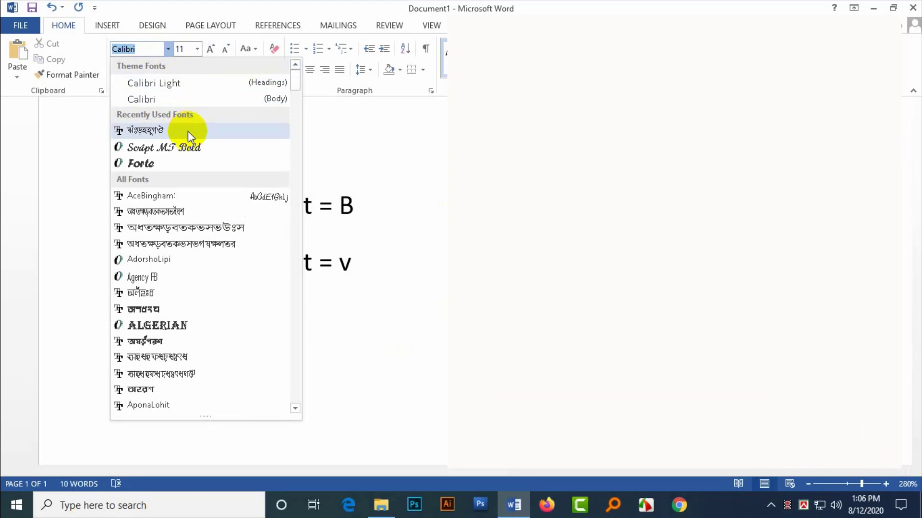
pyautogui.press('Escape')
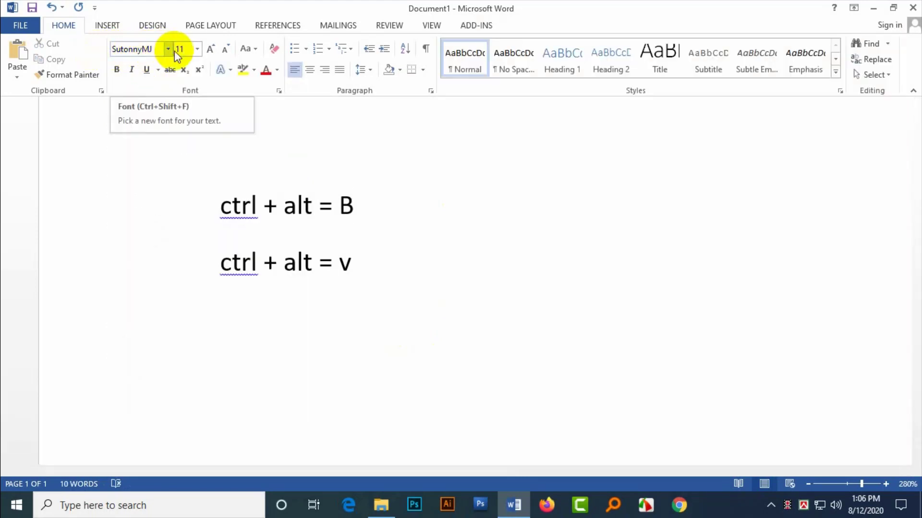
pyautogui.click(186, 48)
pyautogui.moveTo(188, 50); pyautogui.dragTo(194, 51)
pyautogui.click(196, 49)
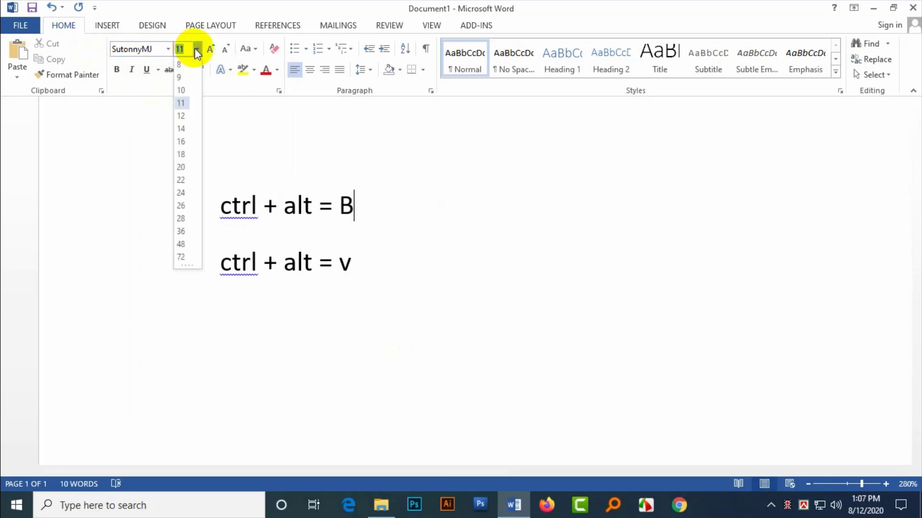
pyautogui.click(182, 176)
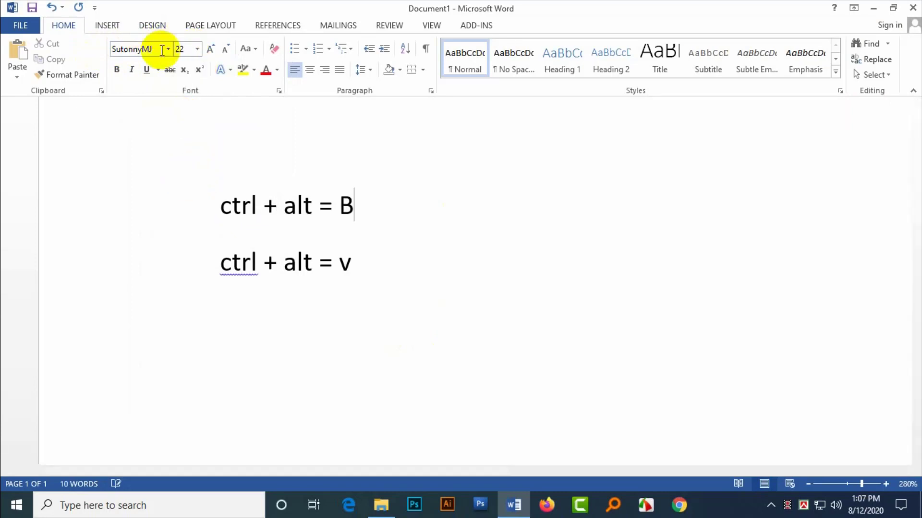
# Step: On the third line, switch to SutonnyMJ and type the two-word Bengali name
pyautogui.click(642, 446)
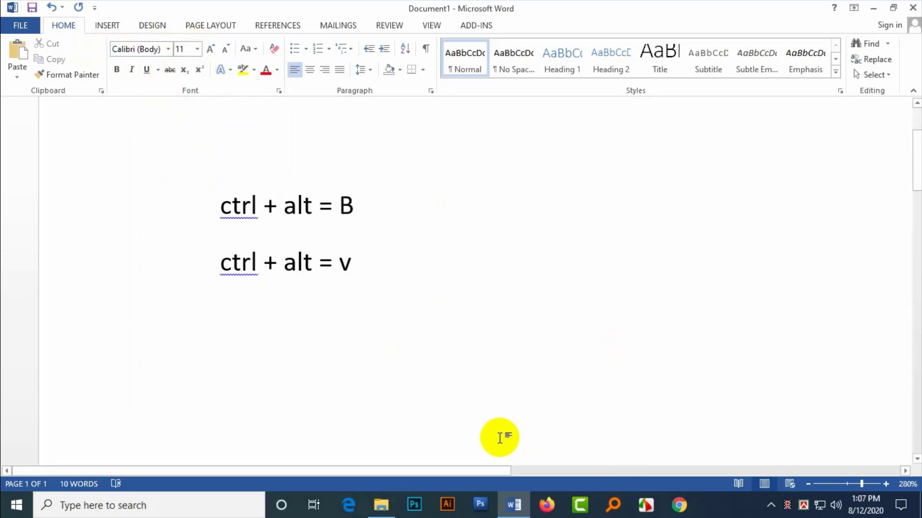
pyautogui.click(168, 49)
pyautogui.click(165, 129)
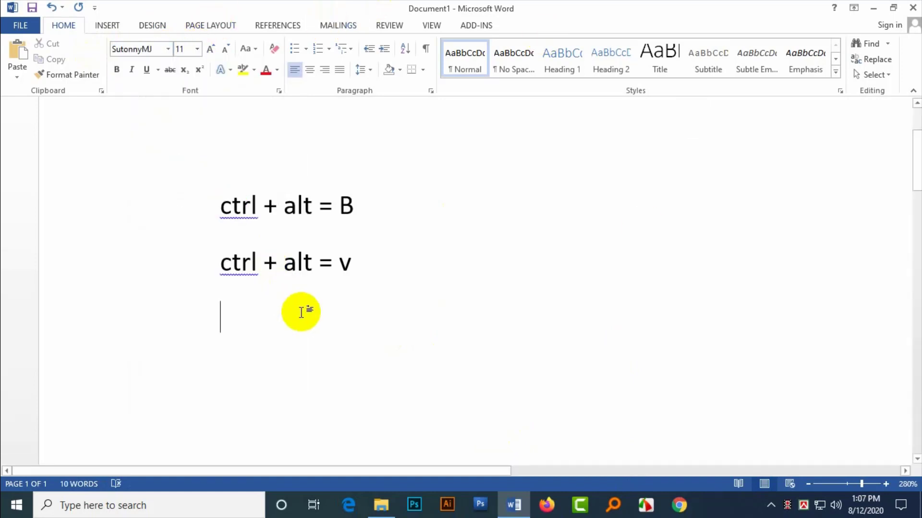
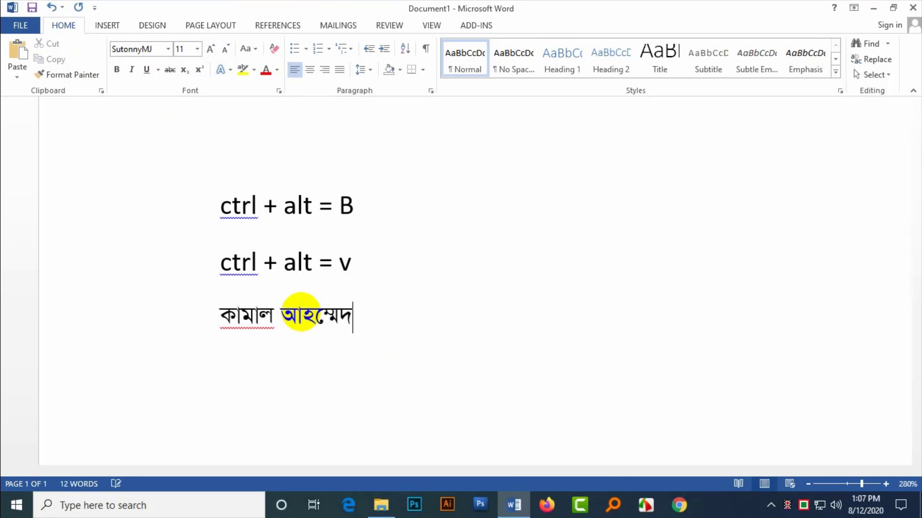
pyautogui.press('Return')
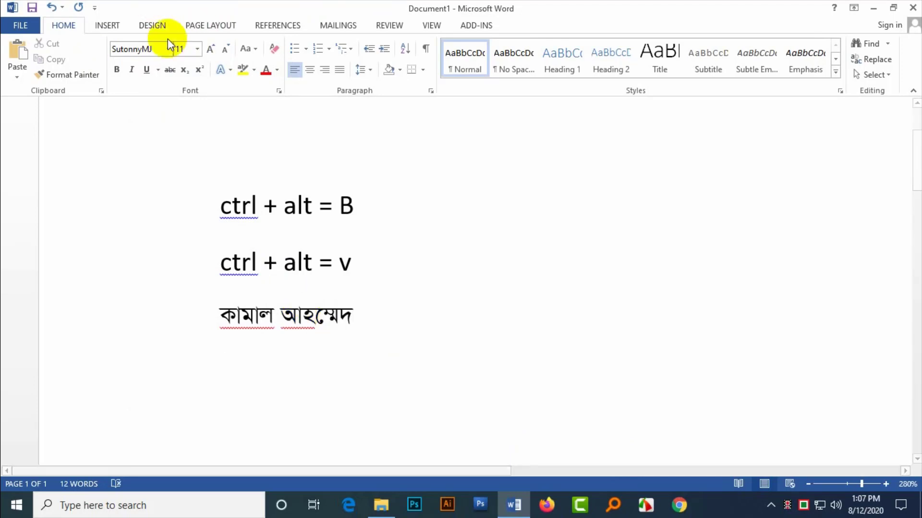
# Step: Change the font to Nikosh
pyautogui.click(168, 49)
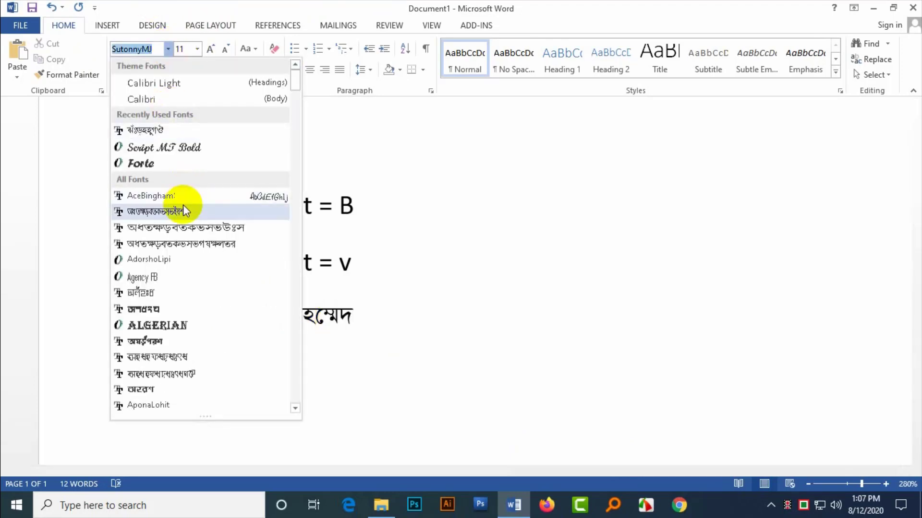
pyautogui.write('Mn')
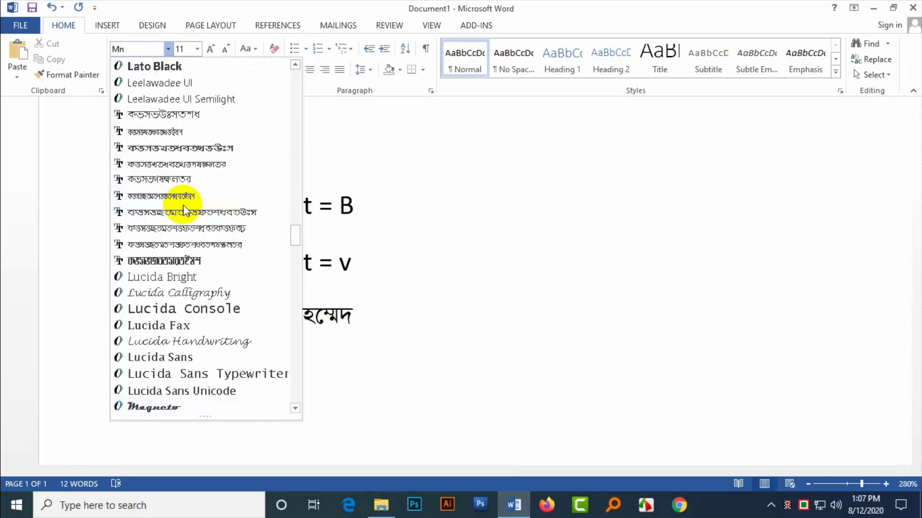
pyautogui.click(183, 209)
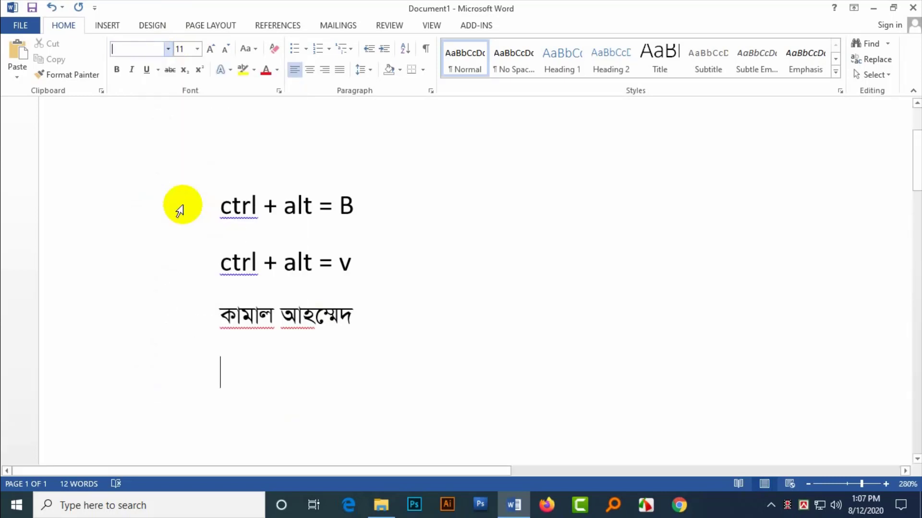
pyautogui.write('N')
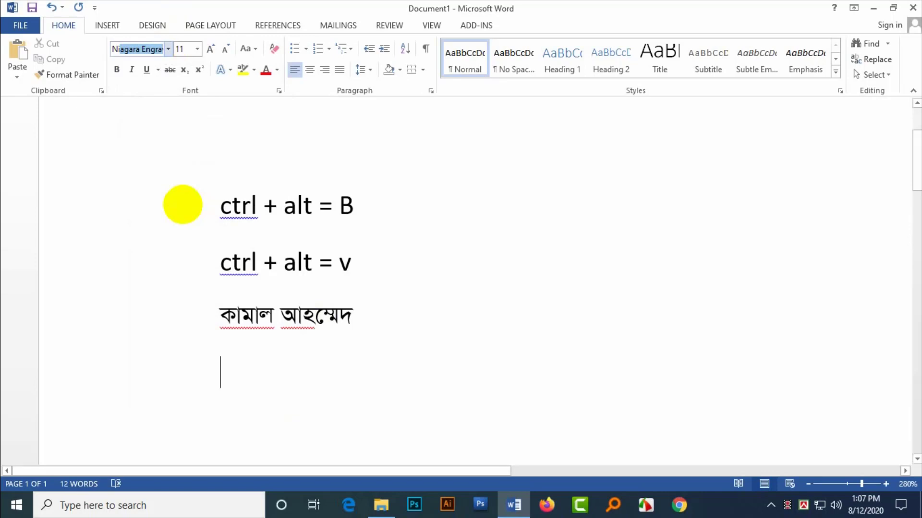
pyautogui.write('ikosh')
pyautogui.press('Return')
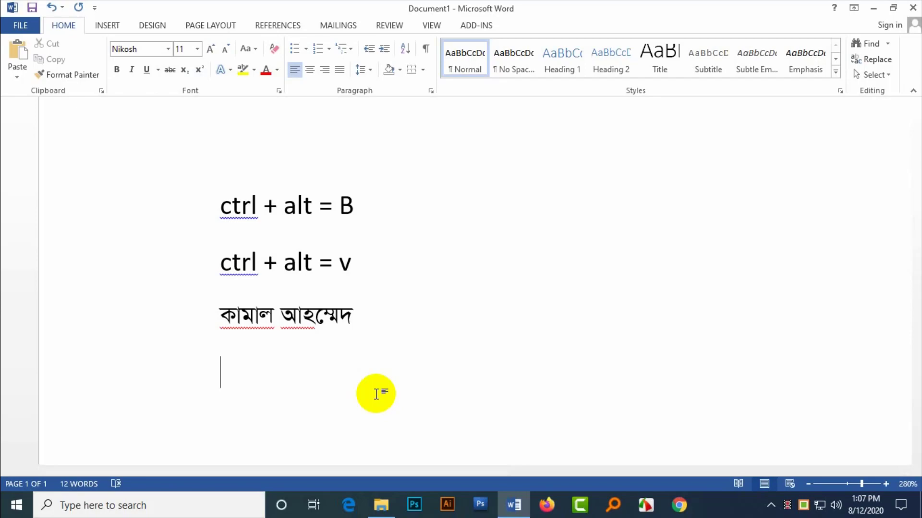
# Step: Switch to the Bangla keyboard and retype the misspelled last Bengali word correctly
pyautogui.click(794, 505)
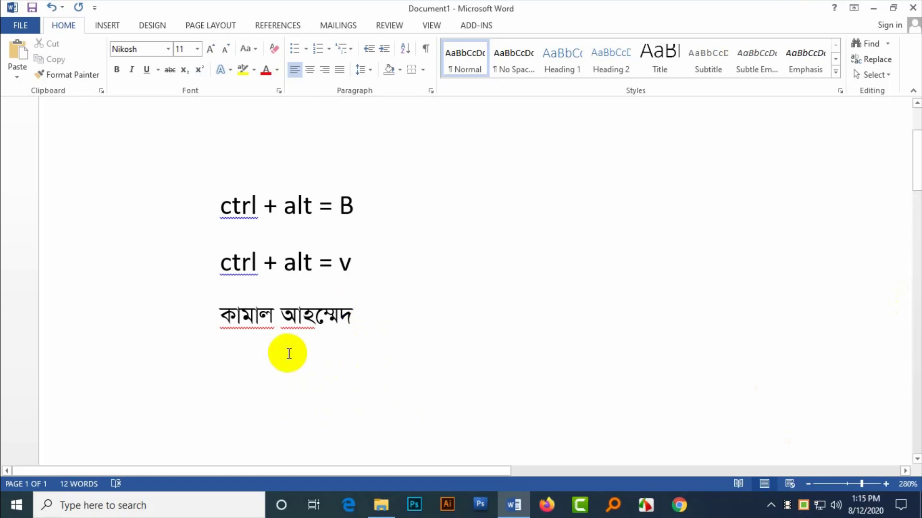
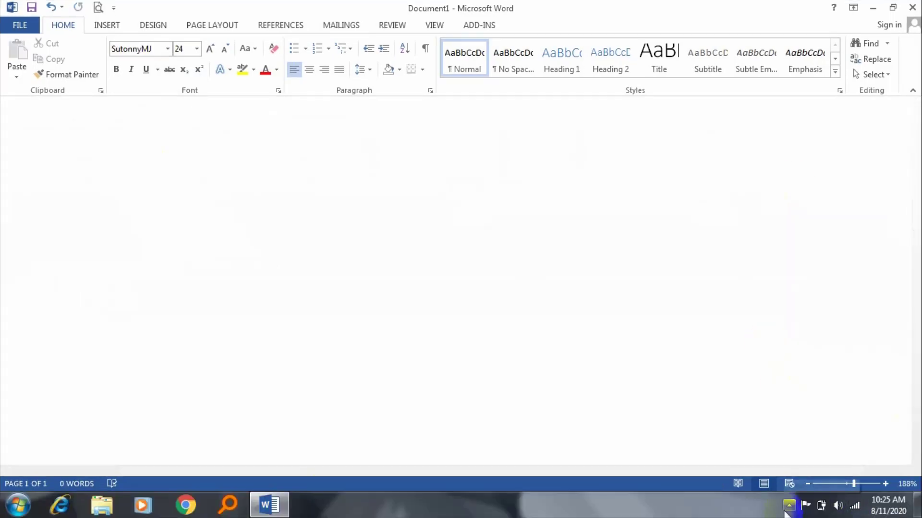
# Step: Dismiss the notification-area tray popup and zoom the page out to 148%
pyautogui.click(788, 508)
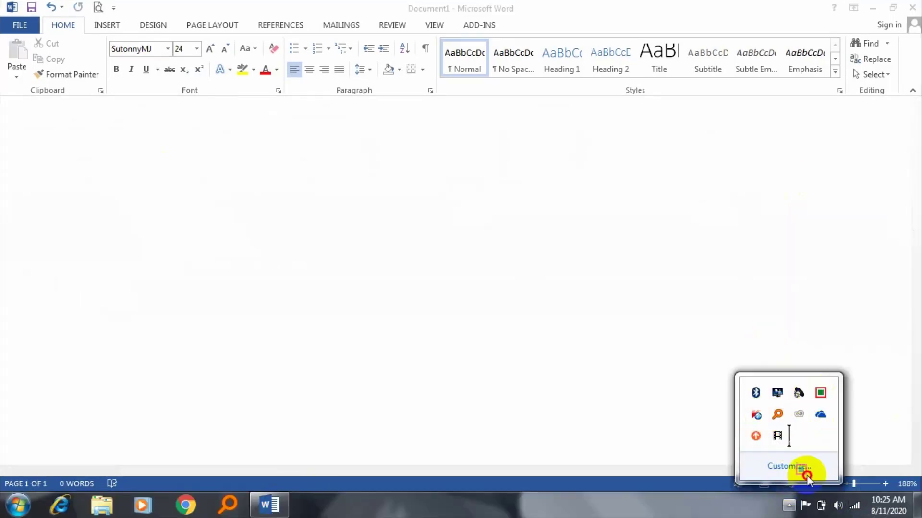
pyautogui.click(421, 188)
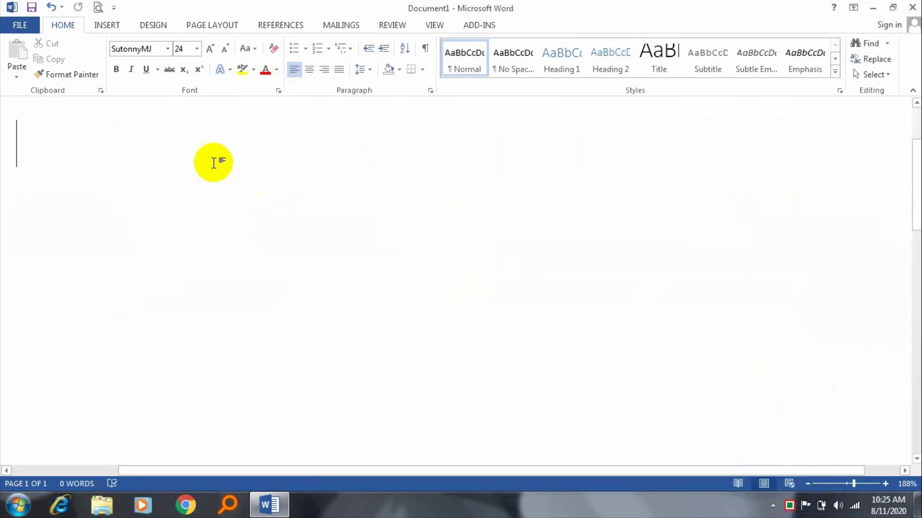
pyautogui.scroll(-7, 461, 134)
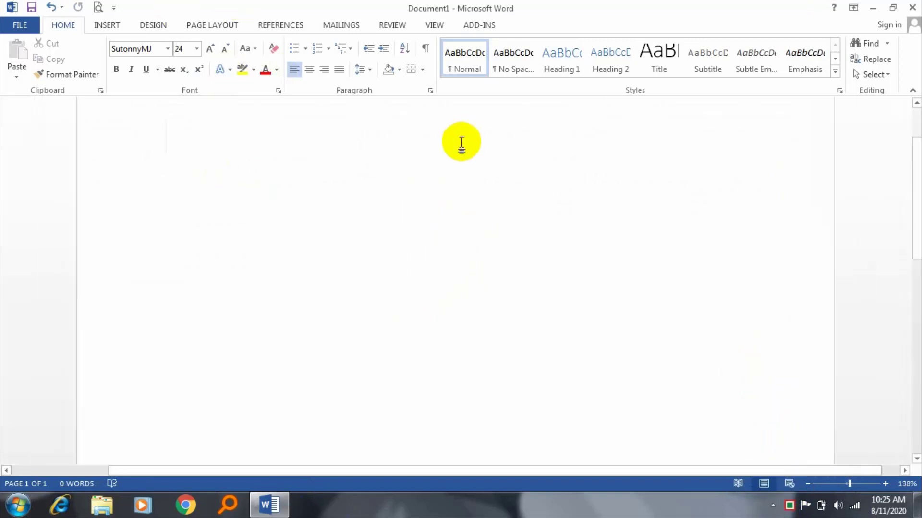
pyautogui.scroll(-4, 476, 191)
pyautogui.scroll(7, 456, 192)
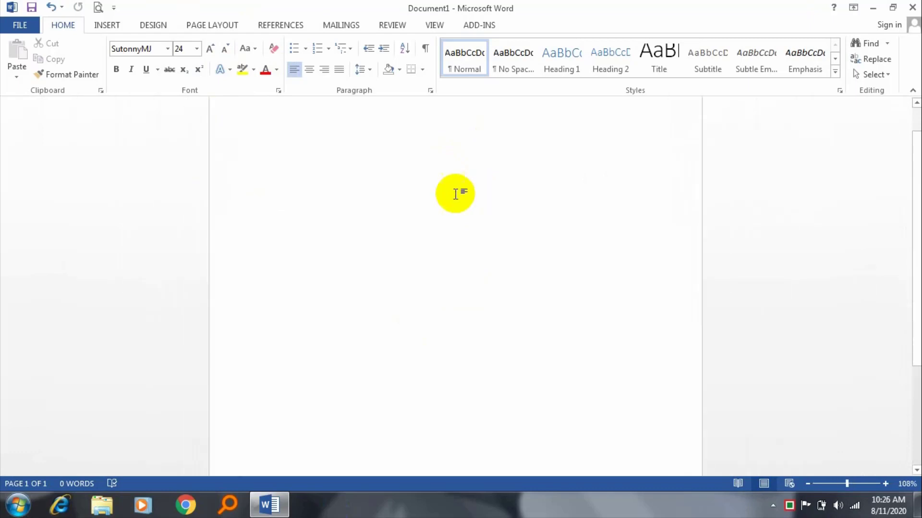
pyautogui.scroll(2, 443, 195)
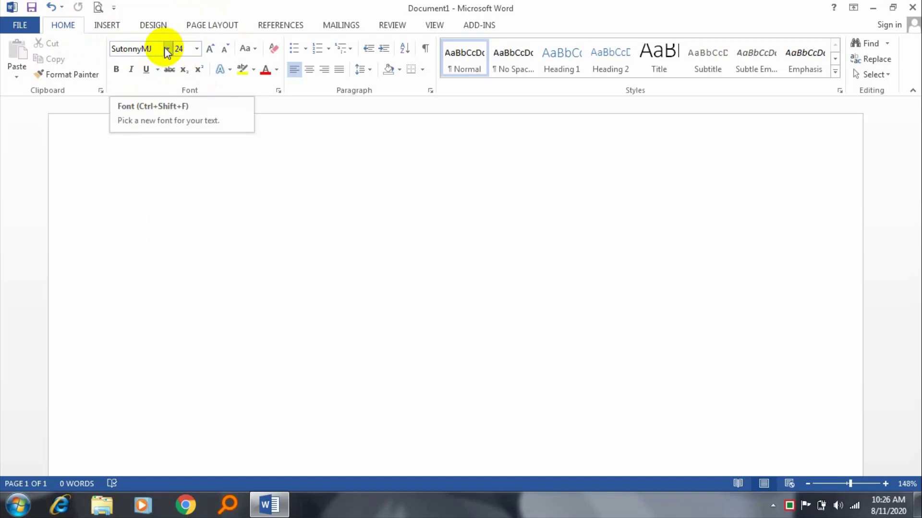
# Step: Pick the recently used SutonnyMJ font and font size 16
pyautogui.click(166, 50)
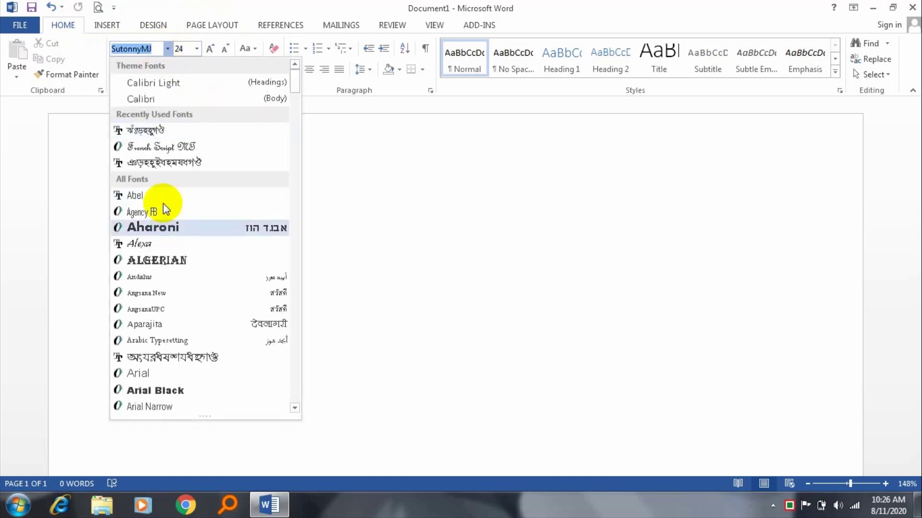
pyautogui.click(153, 131)
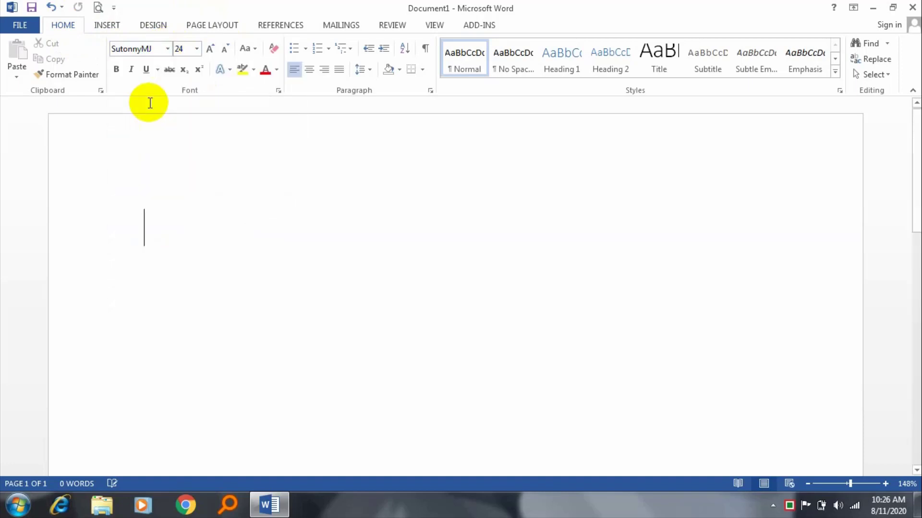
pyautogui.click(196, 49)
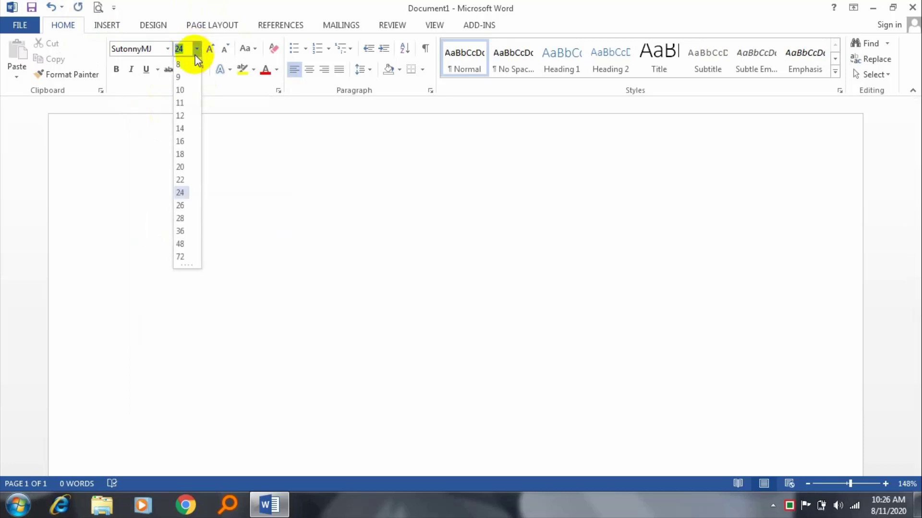
pyautogui.click(186, 142)
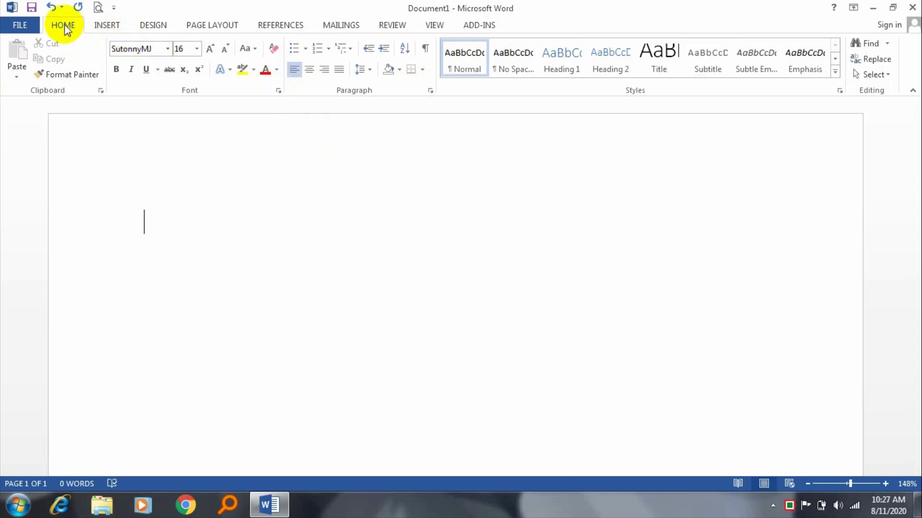
# Step: Open Page Setup from the Page Layout tab and select the 1-inch Top margin value
pyautogui.click(214, 27)
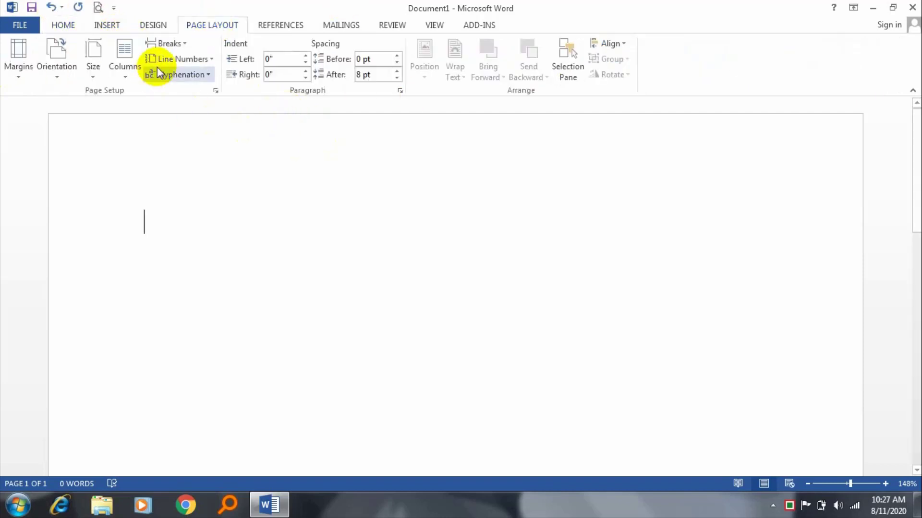
pyautogui.click(215, 91)
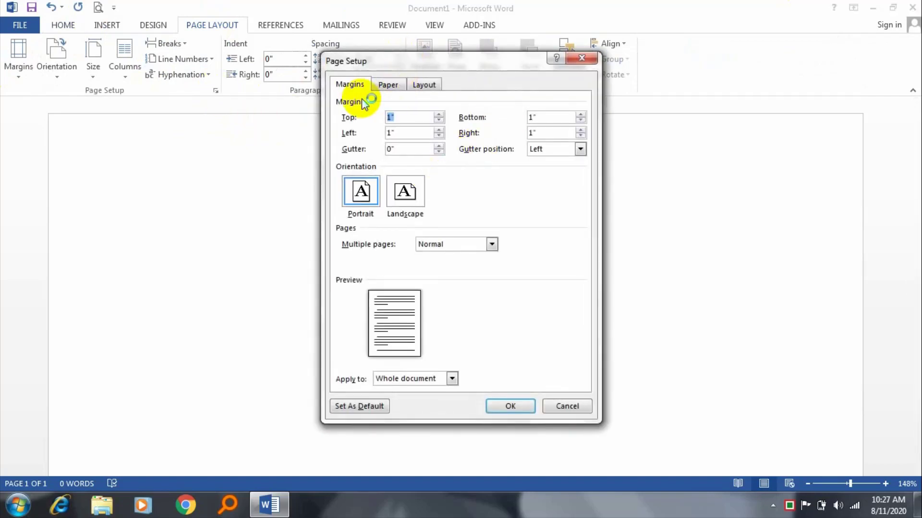
pyautogui.click(423, 118)
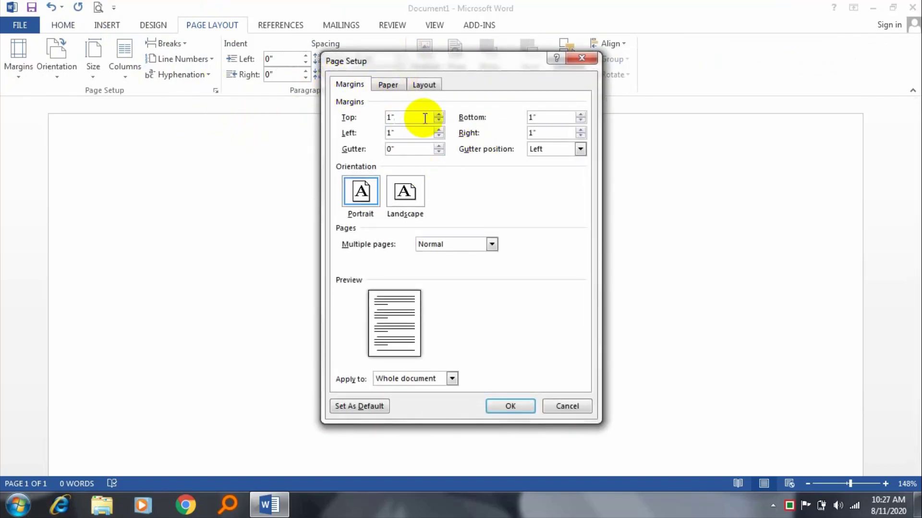
pyautogui.moveTo(412, 118); pyautogui.dragTo(375, 120)
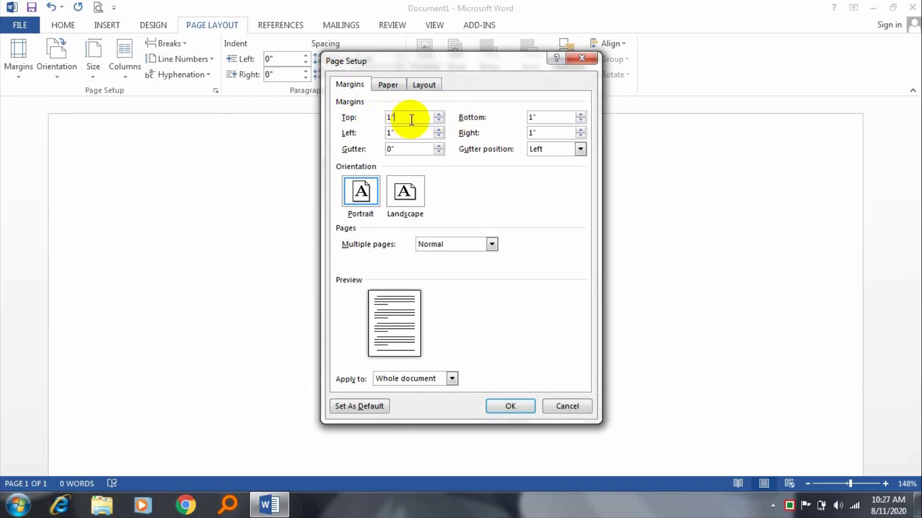
pyautogui.moveTo(411, 119); pyautogui.dragTo(376, 119)
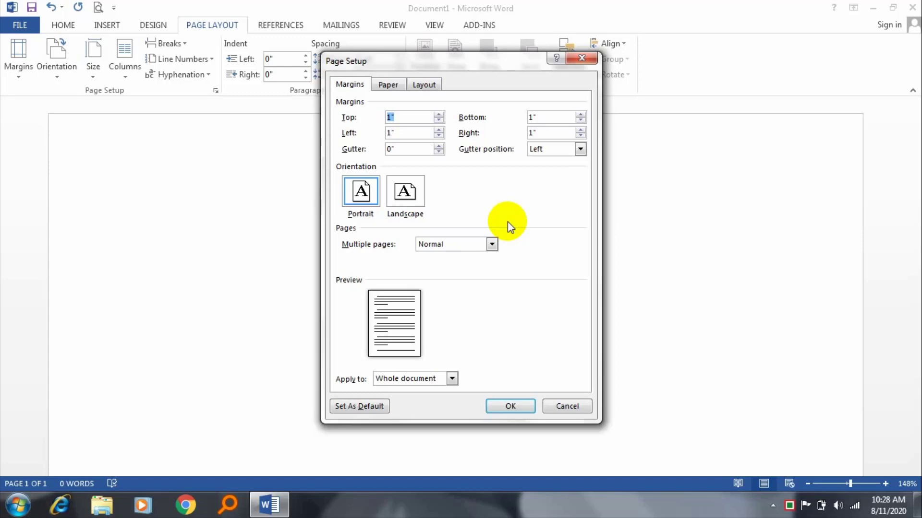
# Step: Set Top, Bottom, Left and Right margins to 0.5 inch in portrait orientation and apply
pyautogui.write('.5')
pyautogui.press('Tab')
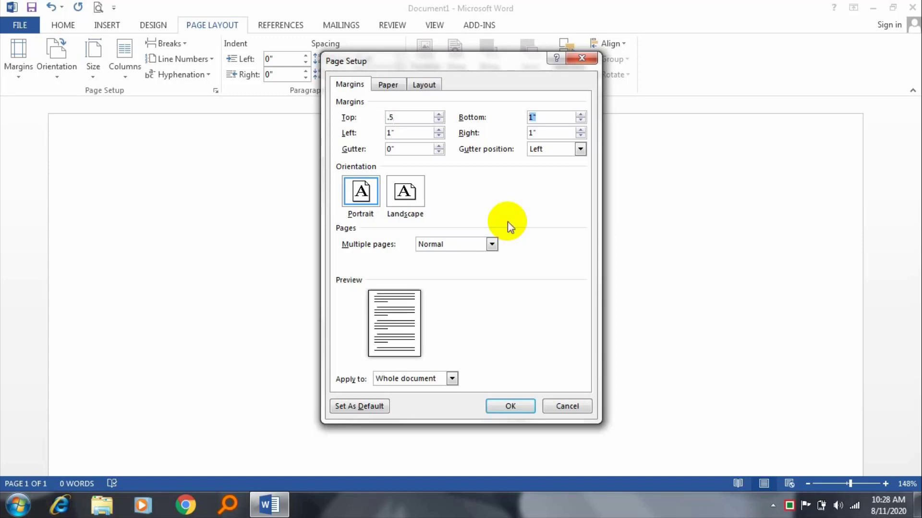
pyautogui.write('.5')
pyautogui.press('Tab')
pyautogui.write('.5')
pyautogui.press('Tab')
pyautogui.write('.5')
pyautogui.press('Tab')
pyautogui.click(361, 190)
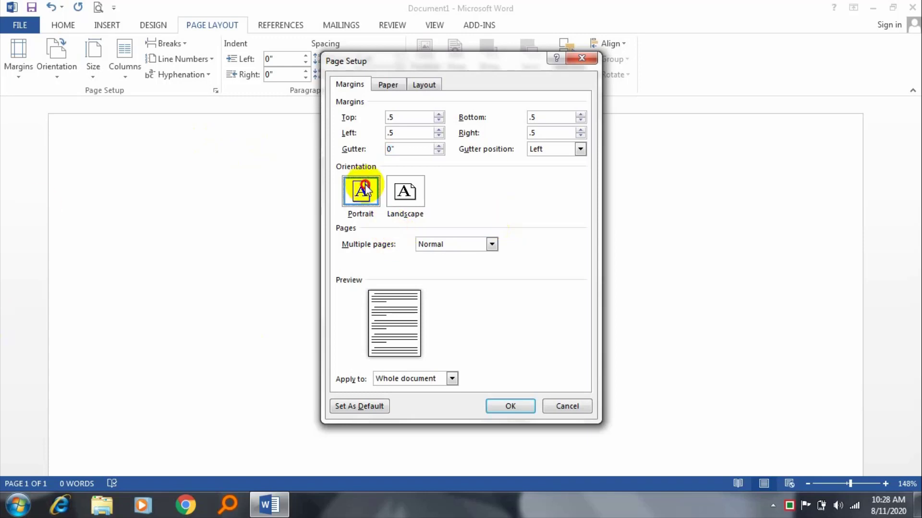
pyautogui.click(513, 406)
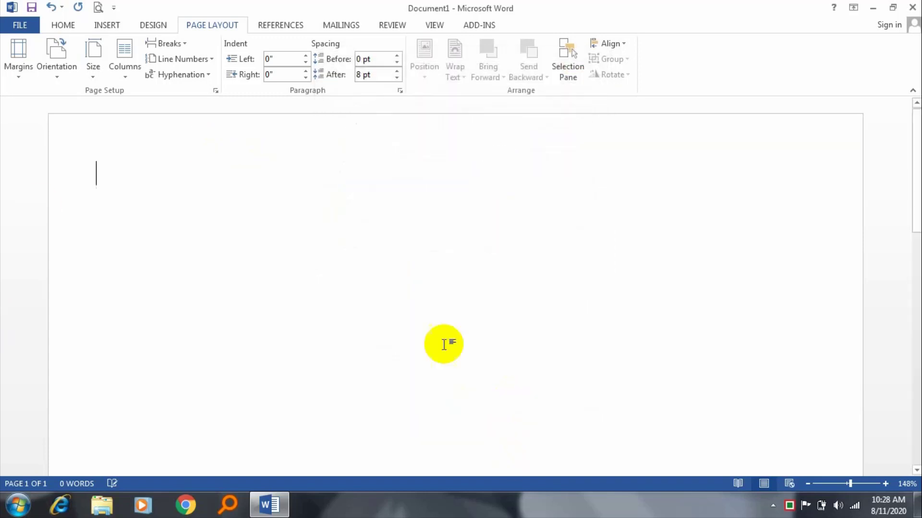
# Step: Reopen Page Setup on its Paper tab
pyautogui.keyDown('ctrl'); pyautogui.scroll(-13, 472, 245); pyautogui.keyUp('ctrl')
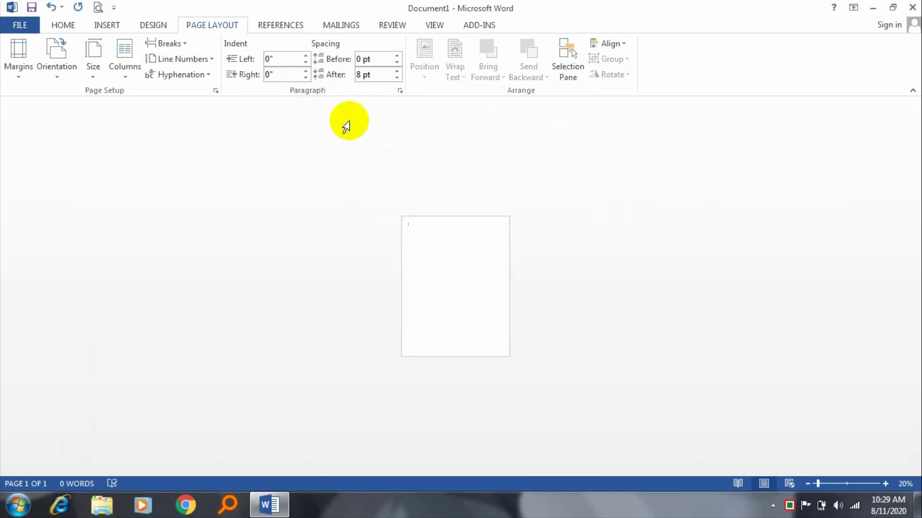
pyautogui.keyDown('ctrl'); pyautogui.scroll(5, 449, 249); pyautogui.keyUp('ctrl')
pyautogui.keyDown('ctrl'); pyautogui.scroll(3, 447, 249); pyautogui.keyUp('ctrl')
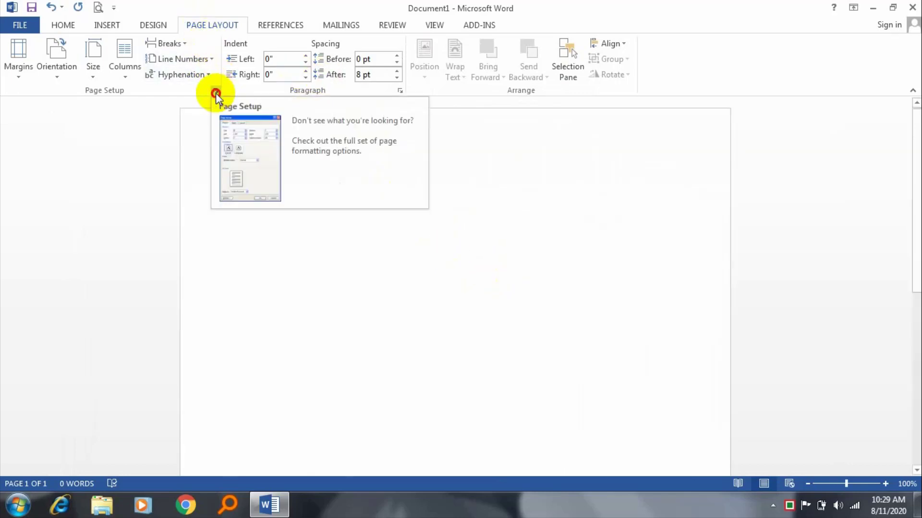
pyautogui.click(215, 91)
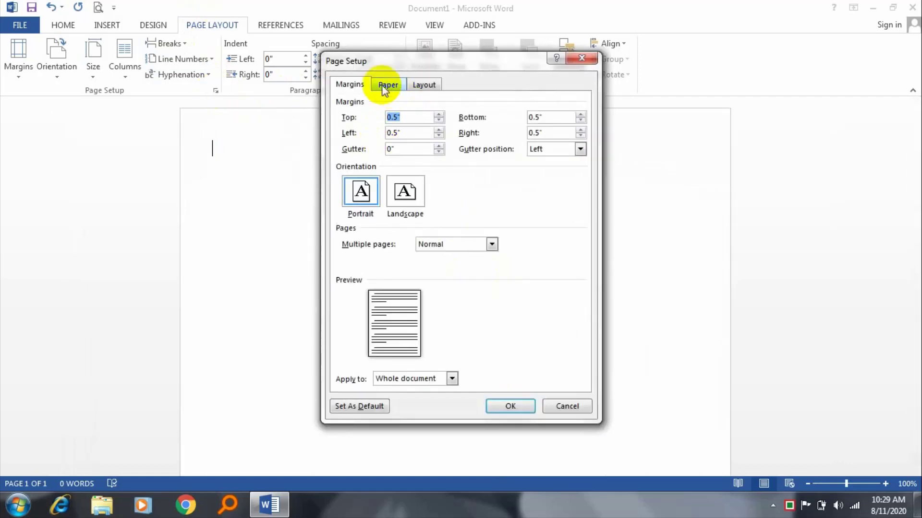
pyautogui.click(385, 85)
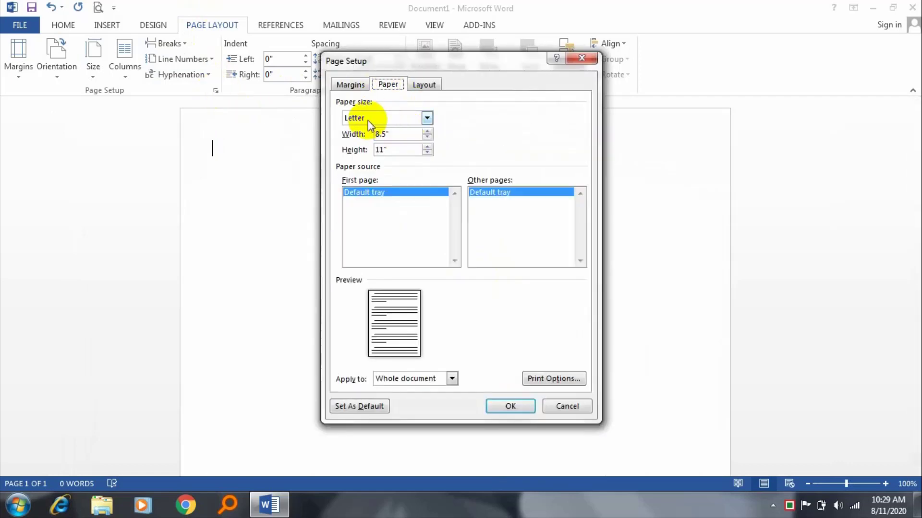
# Step: Choose A4 (8.27" × 11.69") as the paper size and apply it
pyautogui.click(425, 123)
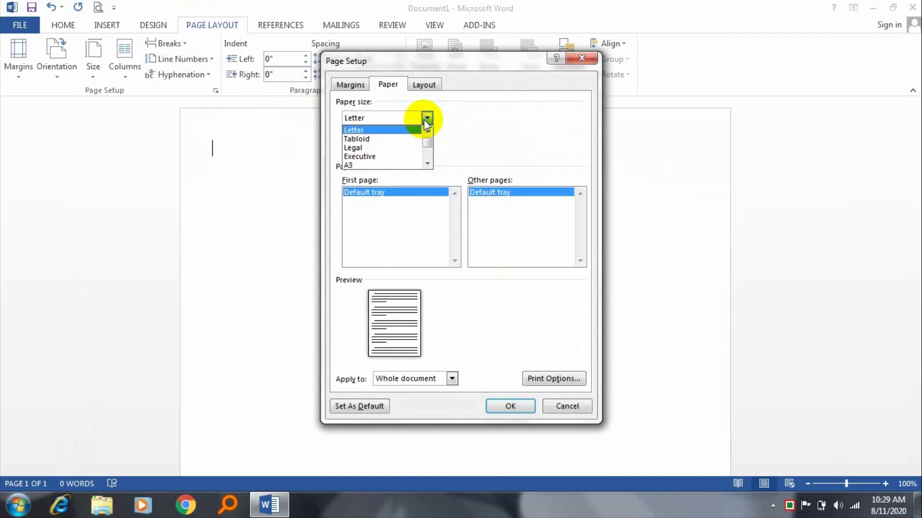
pyautogui.click(426, 123)
pyautogui.click(426, 123)
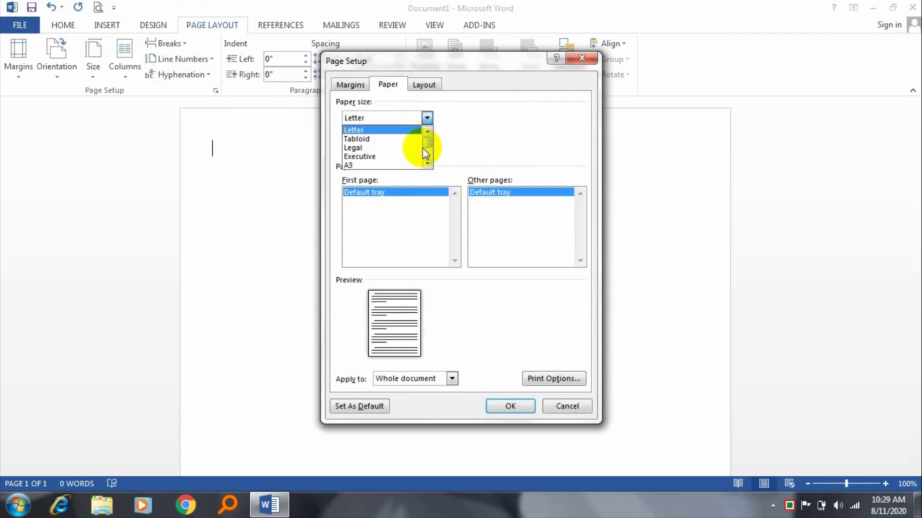
pyautogui.scroll(-1, 426, 148)
pyautogui.click(387, 166)
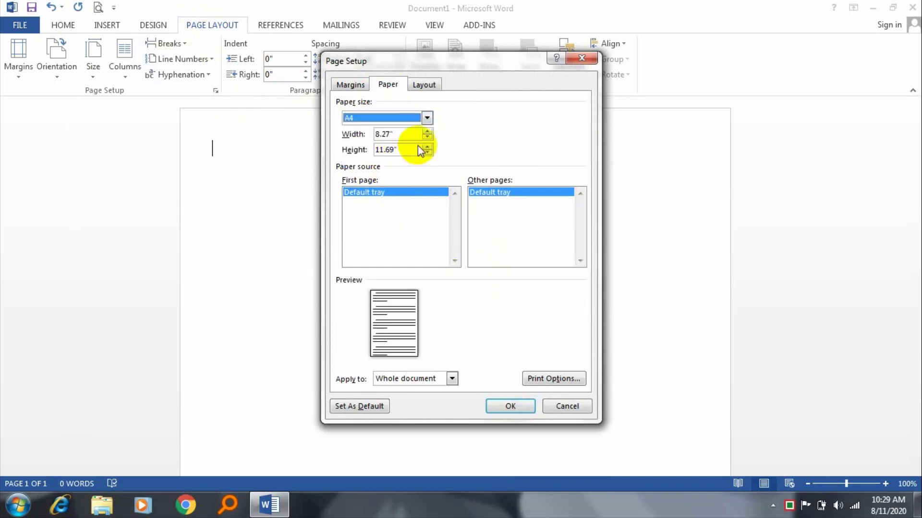
pyautogui.click(424, 85)
pyautogui.click(387, 84)
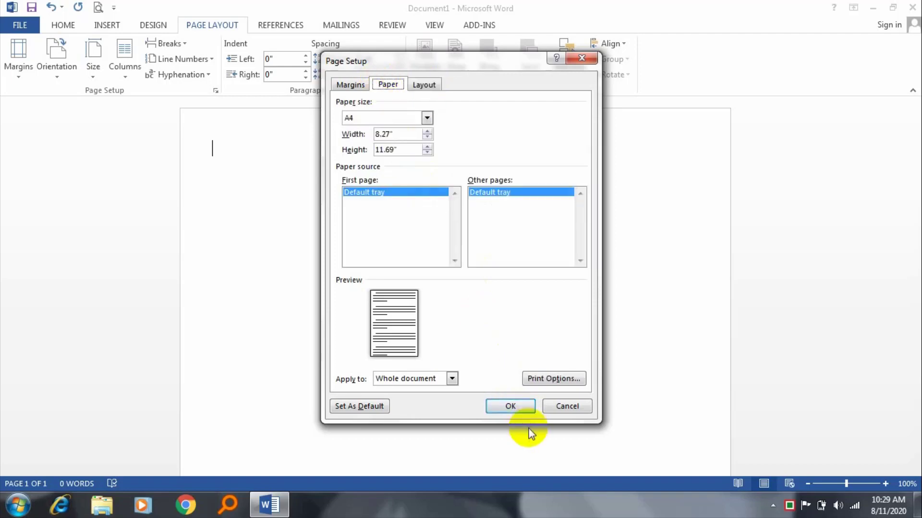
pyautogui.click(507, 404)
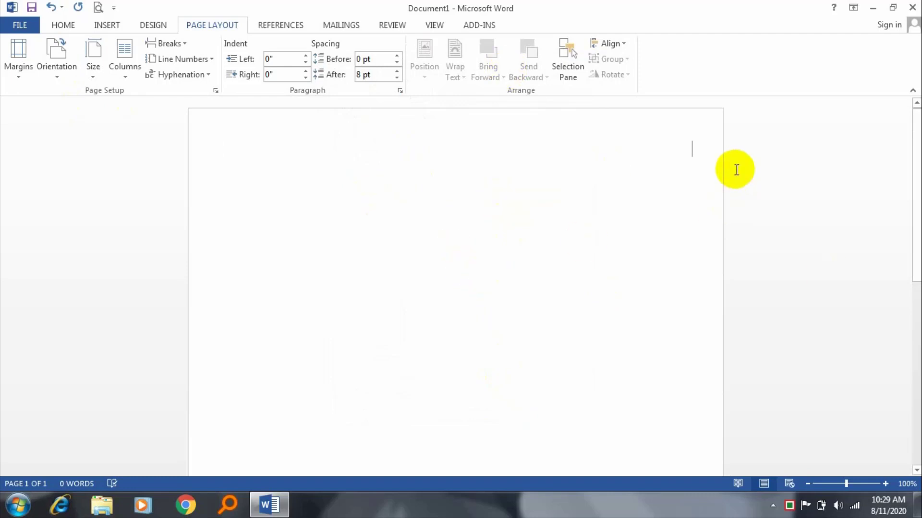
# Step: Undo the last change and type the Bengali word রাঙ্গামাটি
pyautogui.hotkey('ctrl', 'z')
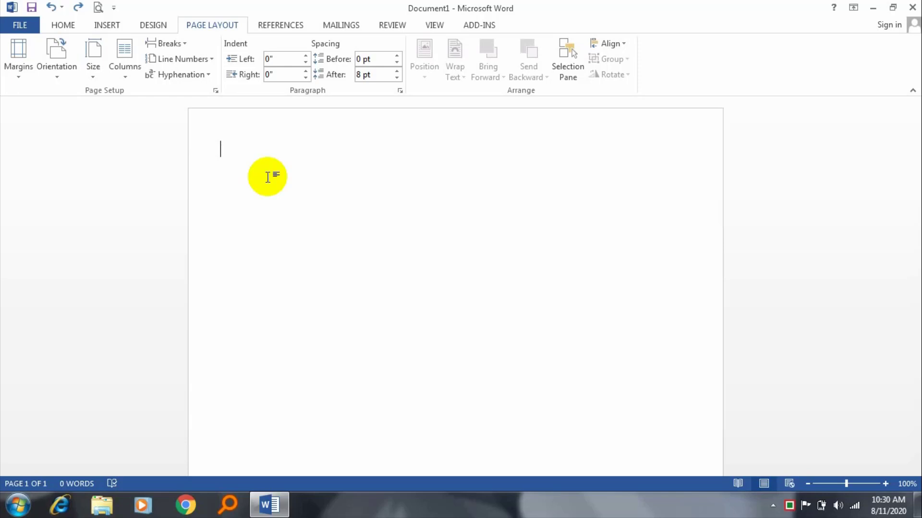
pyautogui.write('রাঙ্গা')
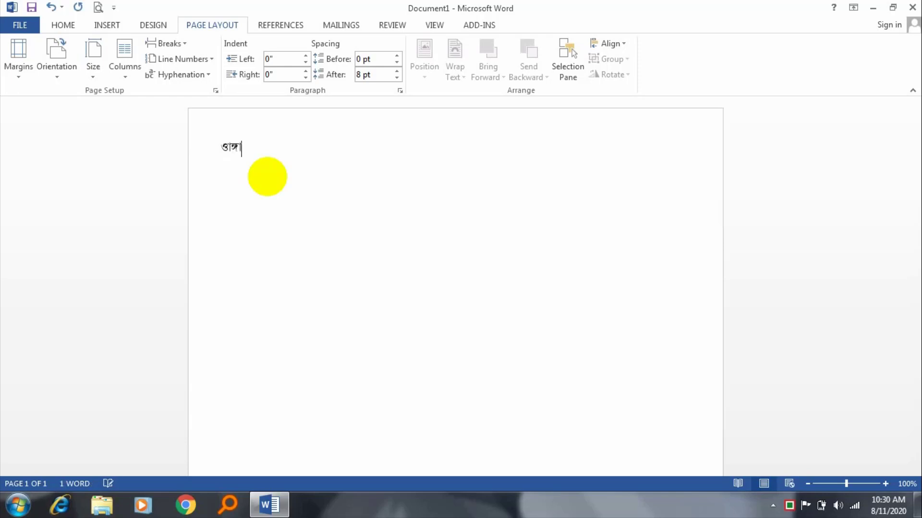
pyautogui.write('মাটি')
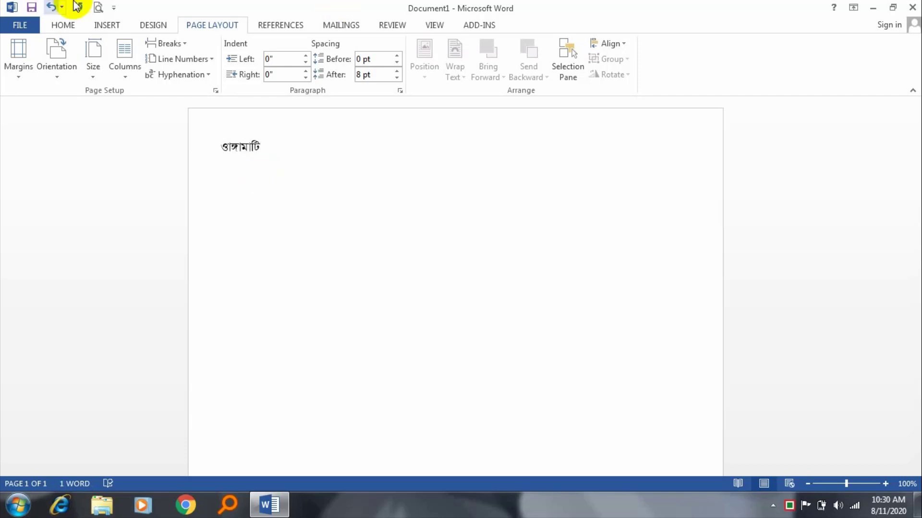
pyautogui.click(221, 148)
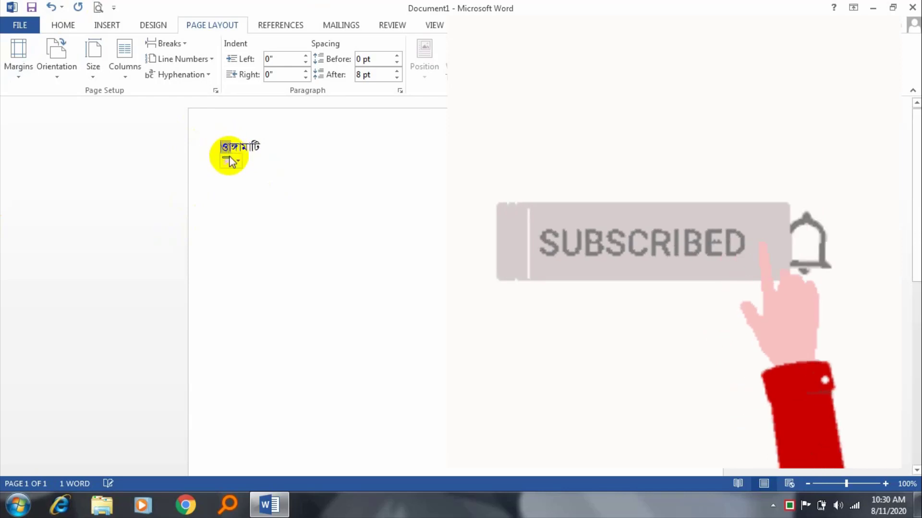
# Step: Turn off AutoCorrect option buttons, all capitalization fixes and Replace text as you type
pyautogui.click(229, 160)
pyautogui.click(260, 209)
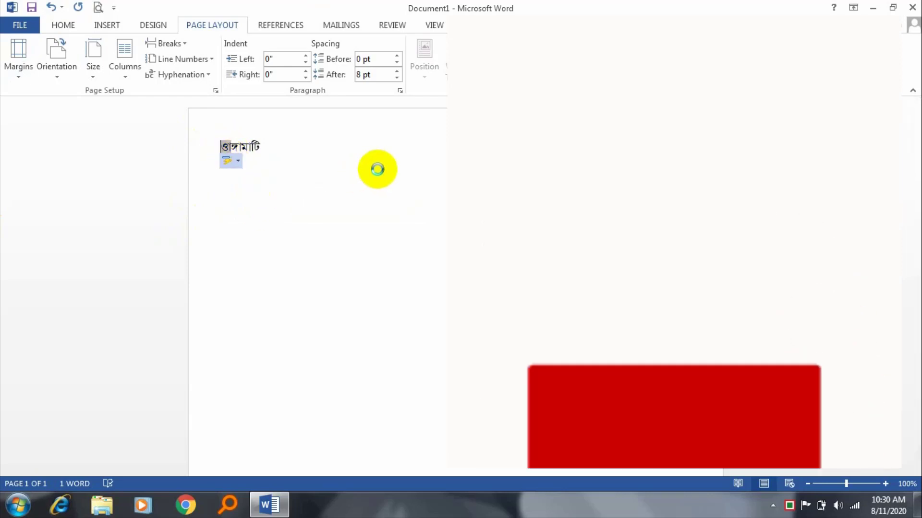
pyautogui.click(325, 126)
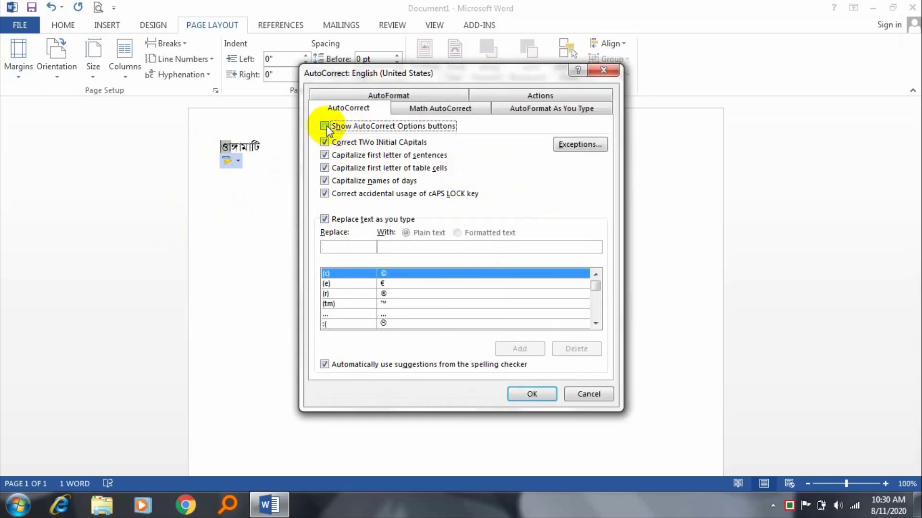
pyautogui.click(325, 142)
pyautogui.click(325, 155)
pyautogui.click(325, 168)
pyautogui.click(325, 180)
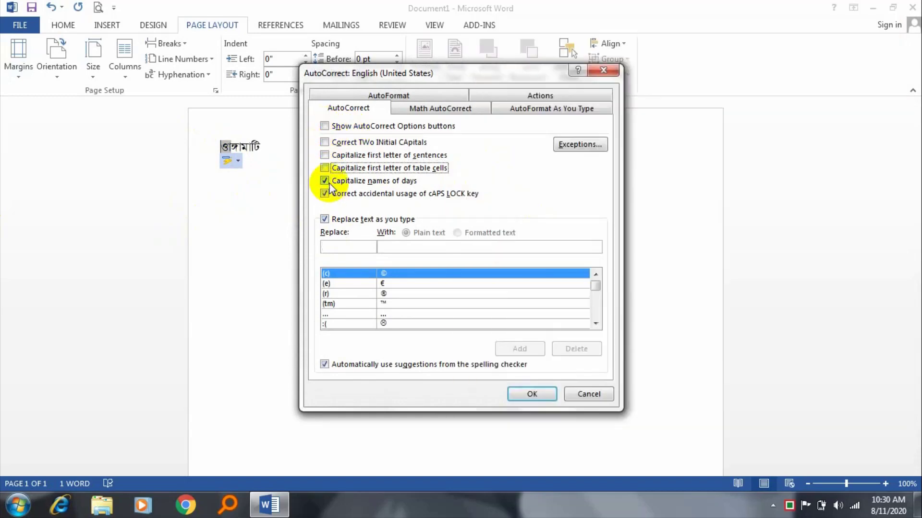
pyautogui.click(325, 193)
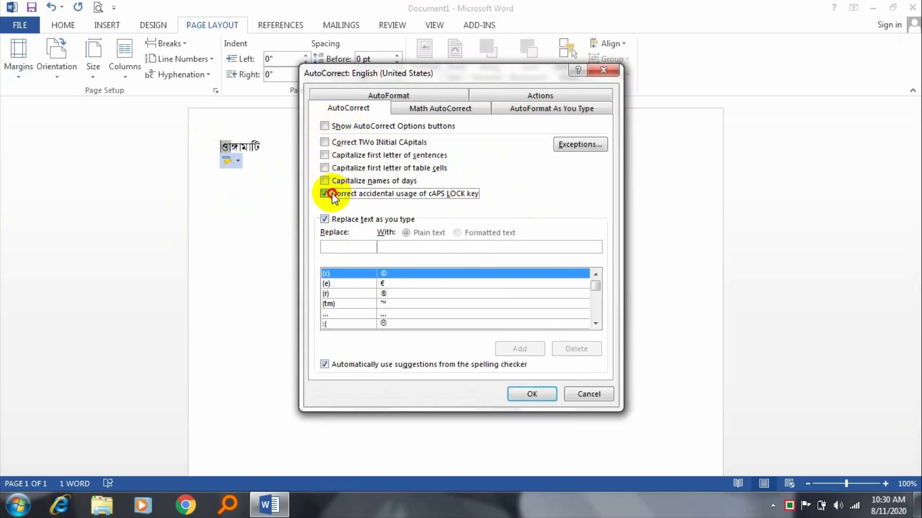
pyautogui.click(324, 220)
pyautogui.click(525, 394)
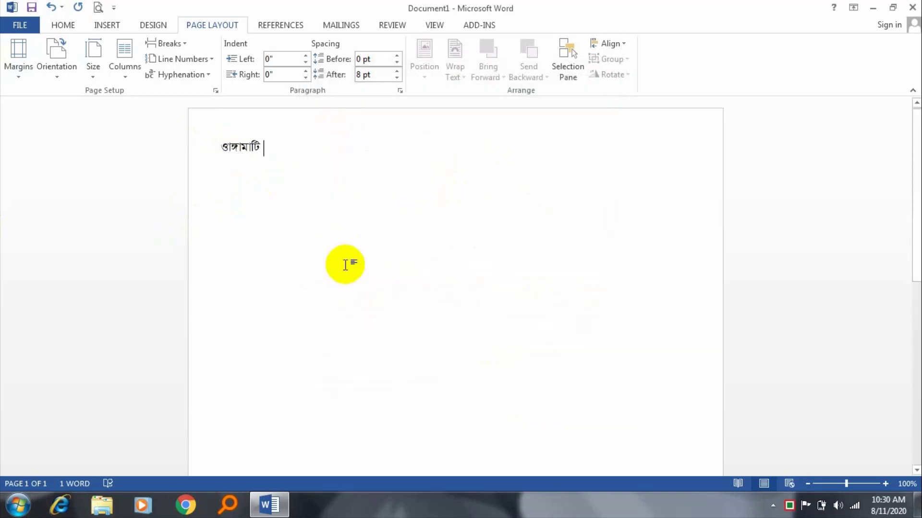
# Step: Delete the wrong first letter so the first word reads রাঙ্গামাটি
pyautogui.click(219, 146)
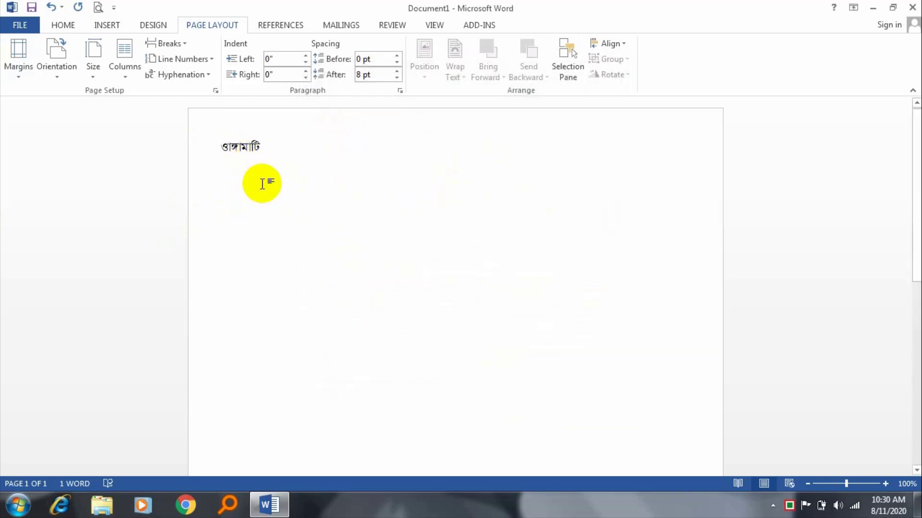
pyautogui.press('Delete')
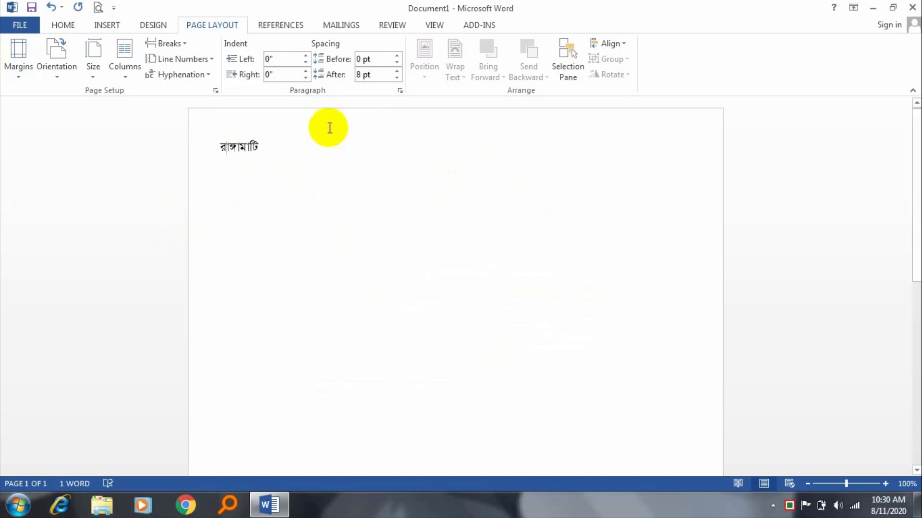
pyautogui.moveTo(303, 153); pyautogui.dragTo(2, 140)
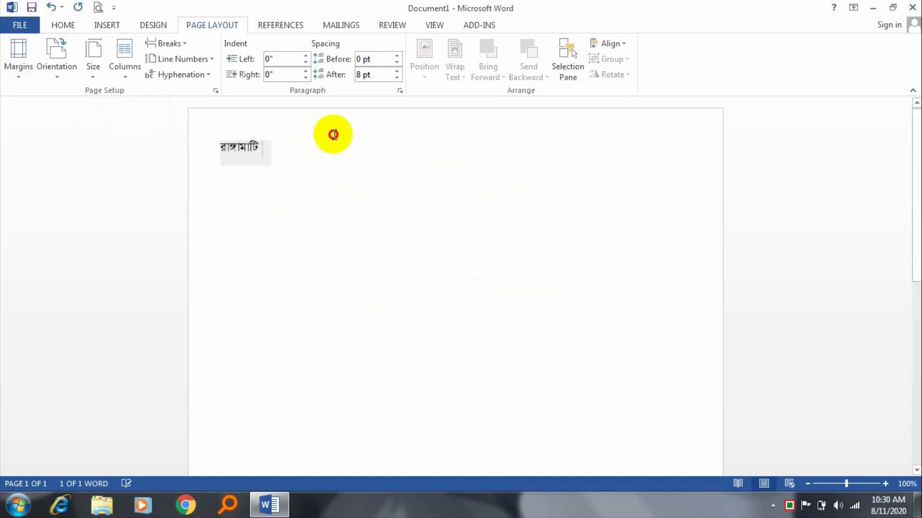
pyautogui.click(331, 136)
# Step: Add a comma and type রাঙ্গামাটি after the first word
pyautogui.write(', ')
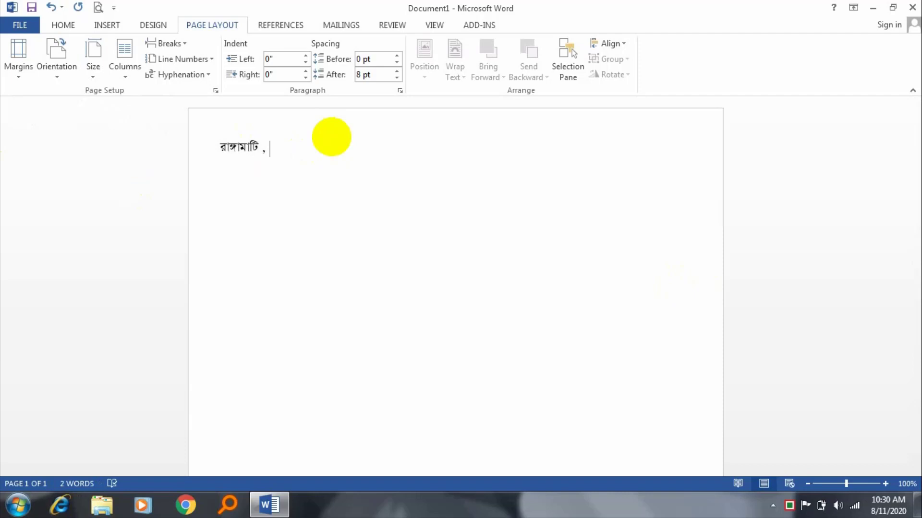
pyautogui.write('রাঙ্গামাটি,বিজ')
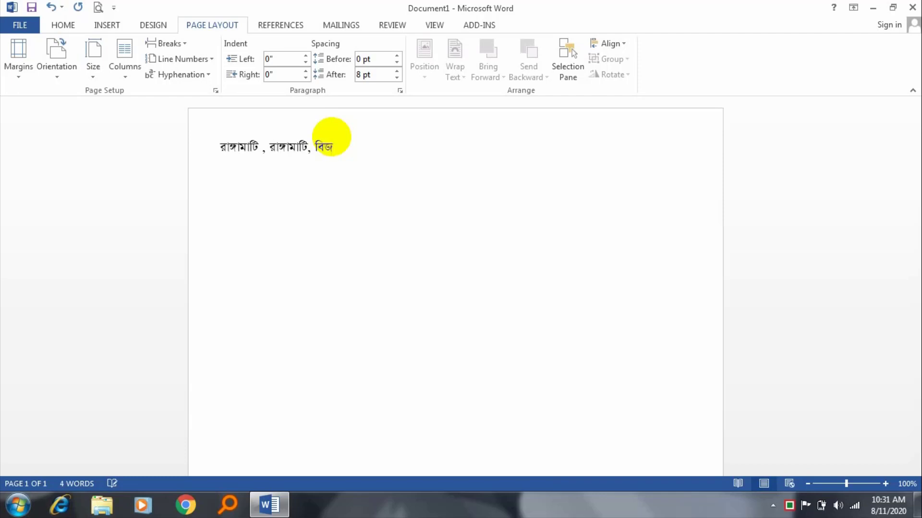
# Step: Type বিজ্ঞান and চট্টগ্রাম, each followed by a comma
pyautogui.write('্ঞ')
pyautogui.press('BackSpace')
pyautogui.press('BackSpace')
pyautogui.press('BackSpace')
pyautogui.write('জ্ঞ')
pyautogui.write(', চট')
pyautogui.write('্ট')
pyautogui.write('গ্রাম')
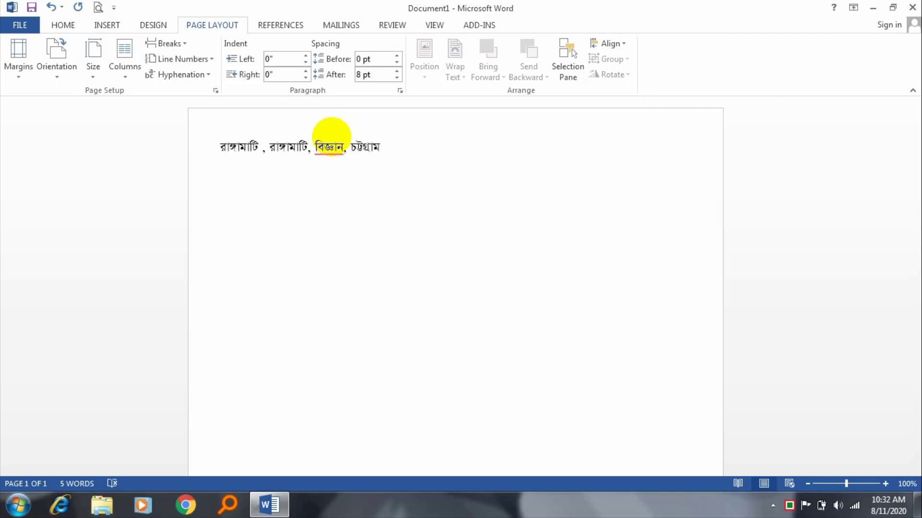
pyautogui.write(',')
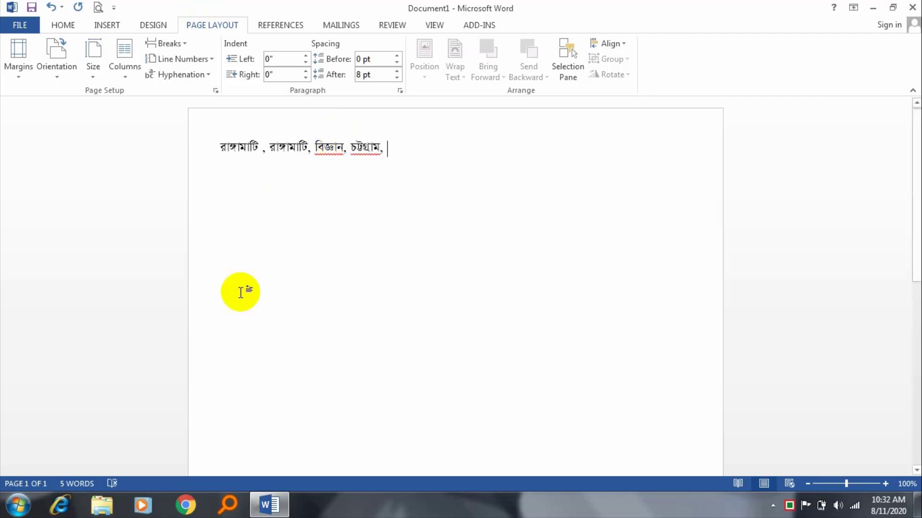
# Step: Append বৃত্তান্ত as the last word of the line
pyautogui.click(192, 144)
pyautogui.click(532, 285)
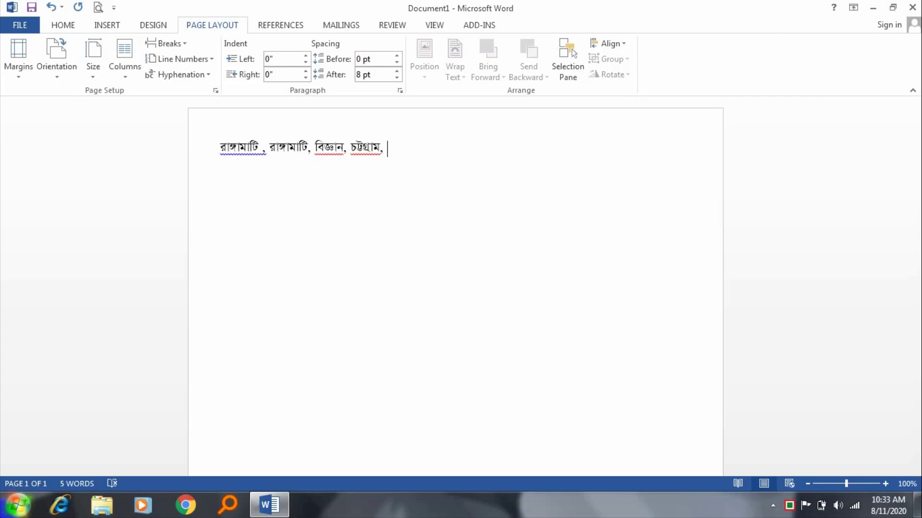
pyautogui.write('ব্')
pyautogui.press('BackSpace')
pyautogui.write('্রাম, বৃত্তান্ত')
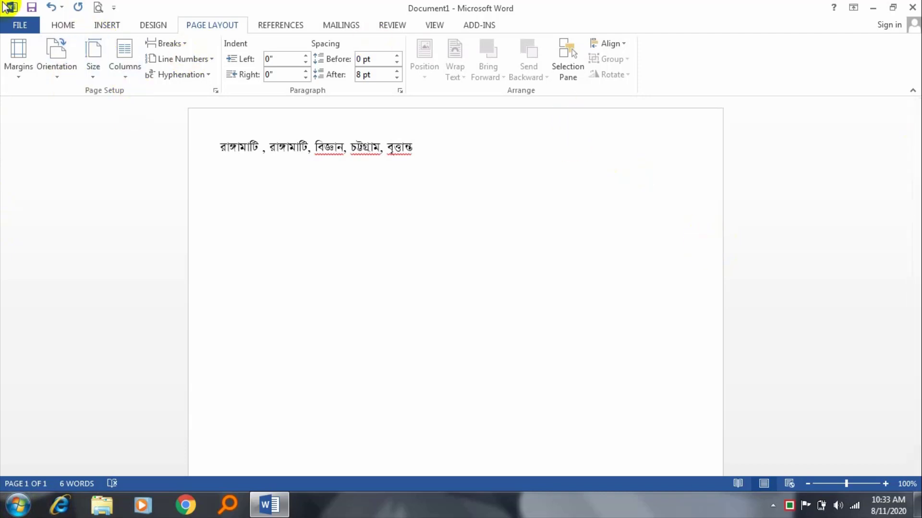
# Step: Save the document to the Desktop as 0000 through Save As, then close Word
pyautogui.click(18, 24)
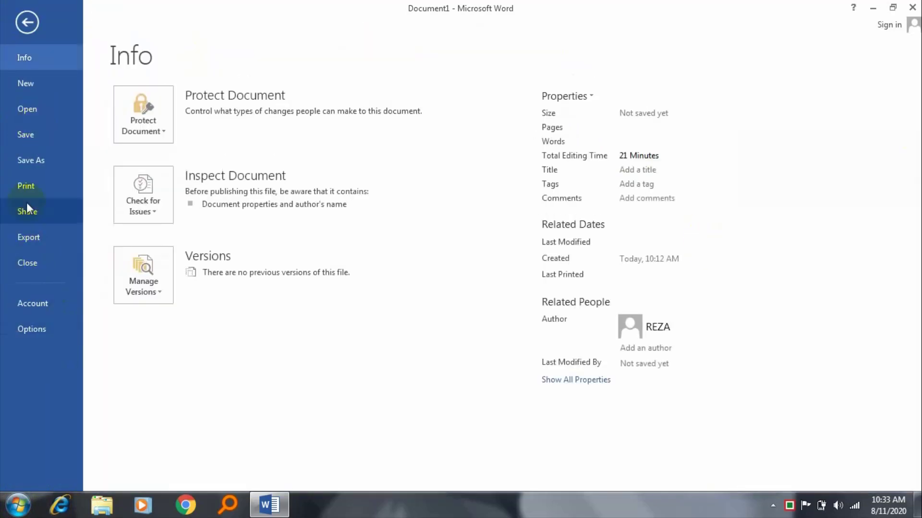
pyautogui.click(28, 166)
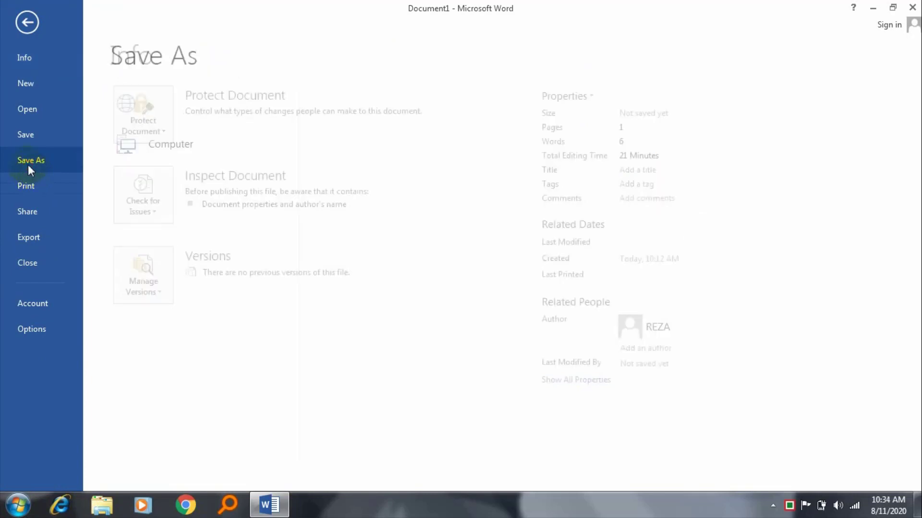
pyautogui.click(350, 278)
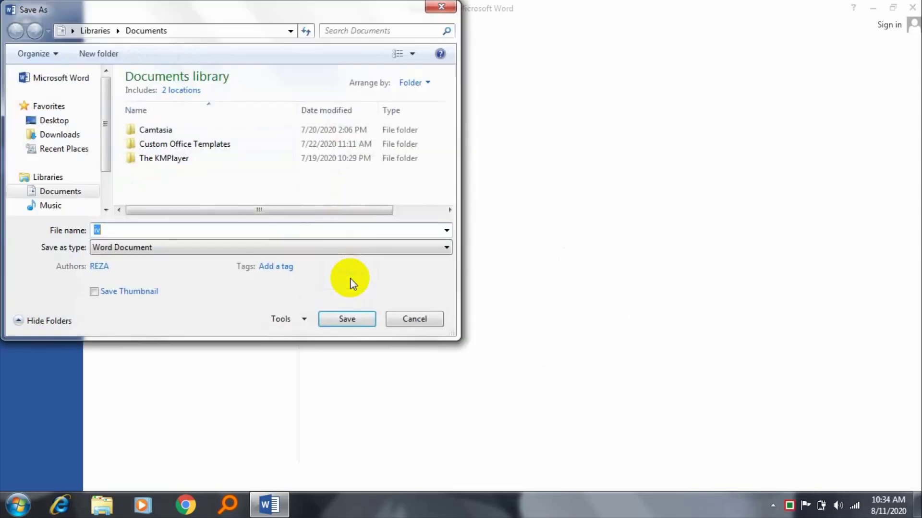
pyautogui.click(47, 122)
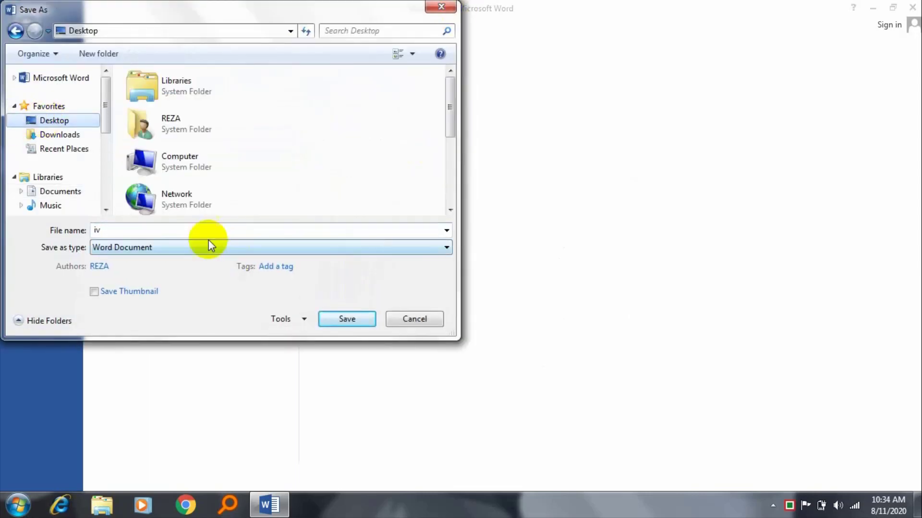
pyautogui.doubleClick(199, 230)
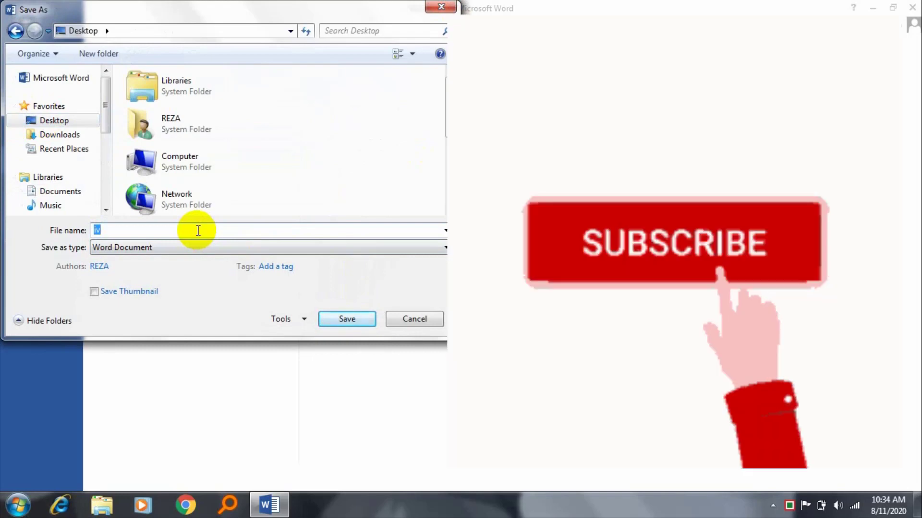
pyautogui.write('0000')
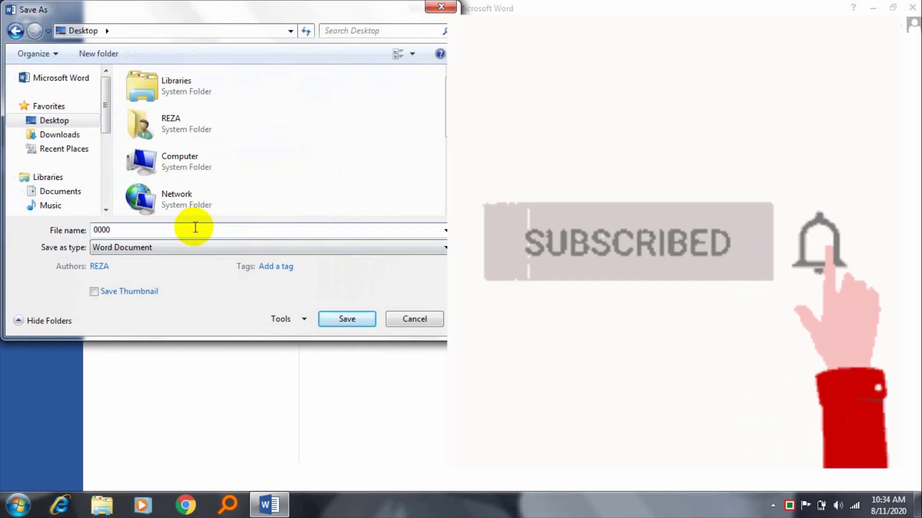
pyautogui.click(347, 320)
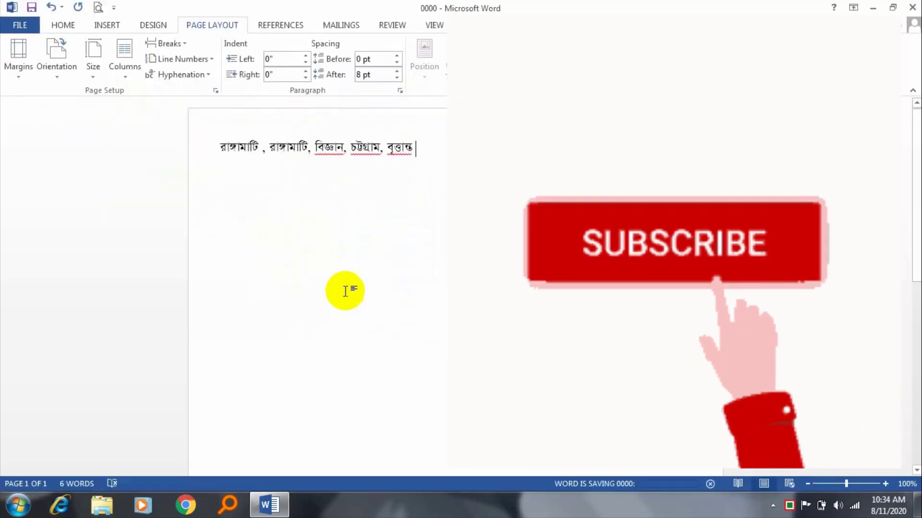
pyautogui.click(911, 8)
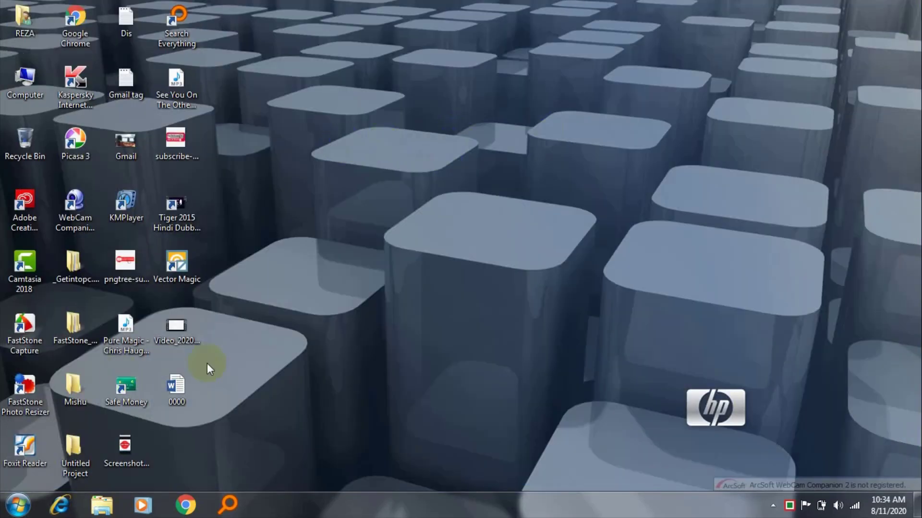
# Step: Open the 0000 Word file from its Desktop icon
pyautogui.doubleClick(203, 413)
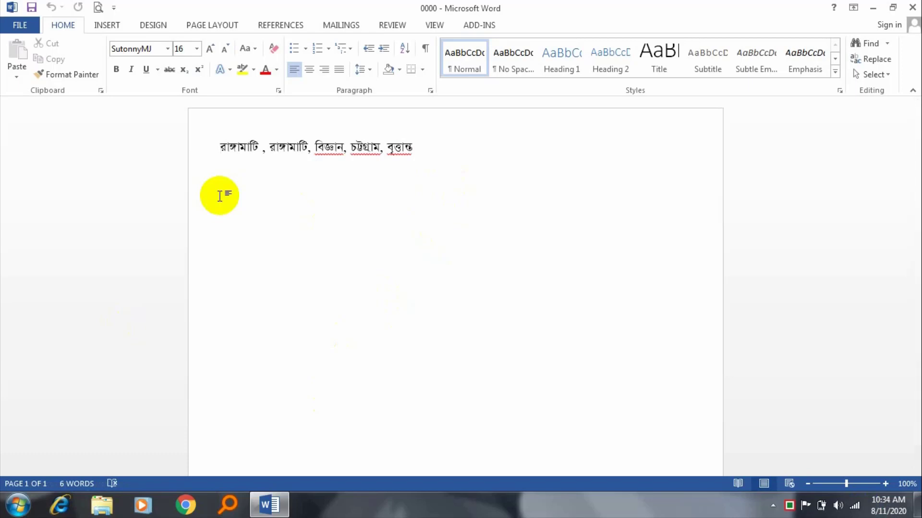
# Step: Glance at the Open page, then show 0000's Info page (Desktop, 11.3KB)
pyautogui.hotkey('ctrl', 'o')
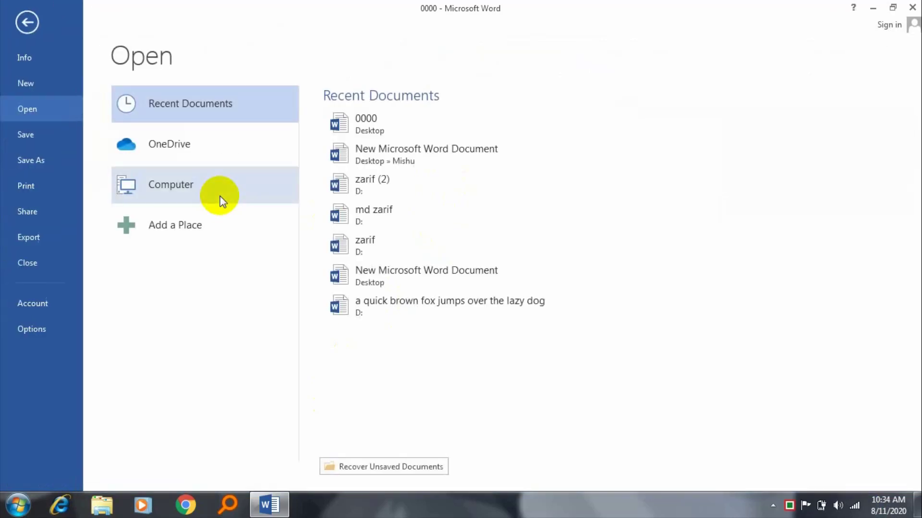
pyautogui.press('Escape')
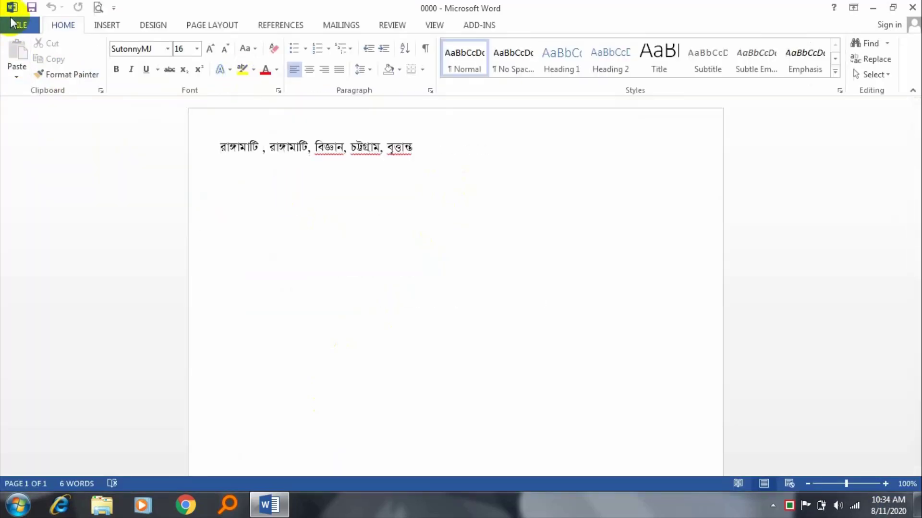
pyautogui.click(16, 27)
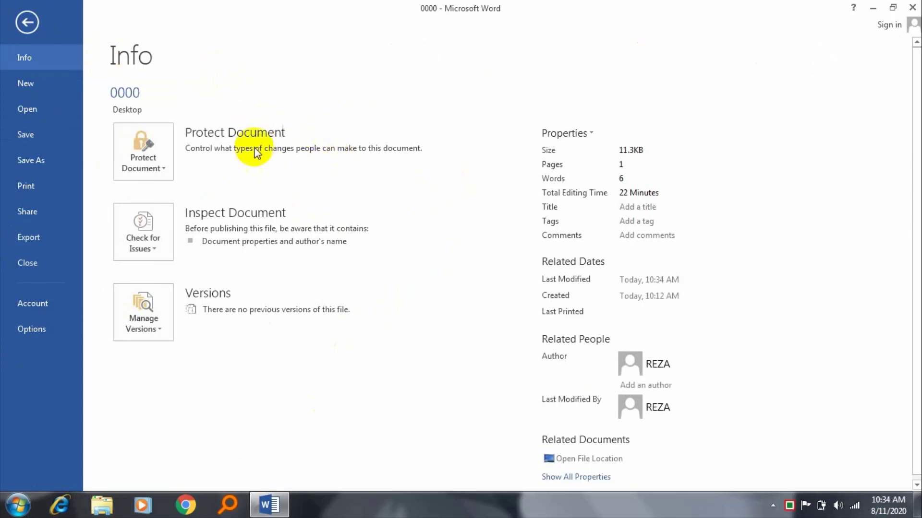
# Step: Create a blank document from New, then view all open Word windows from the taskbar
pyautogui.click(59, 82)
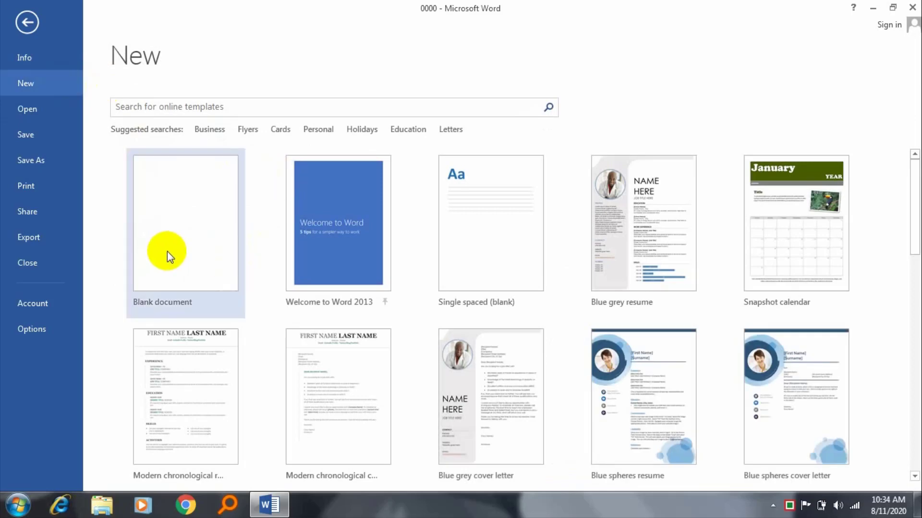
pyautogui.click(191, 201)
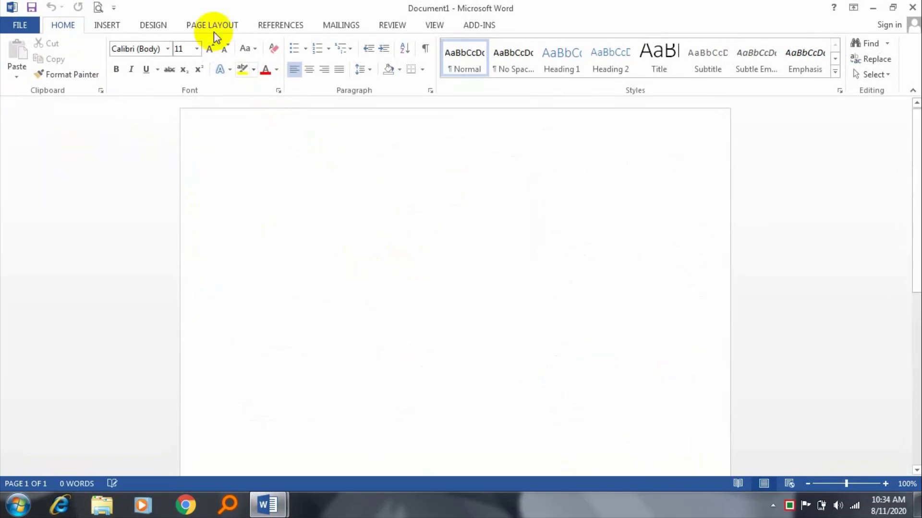
pyautogui.click(15, 29)
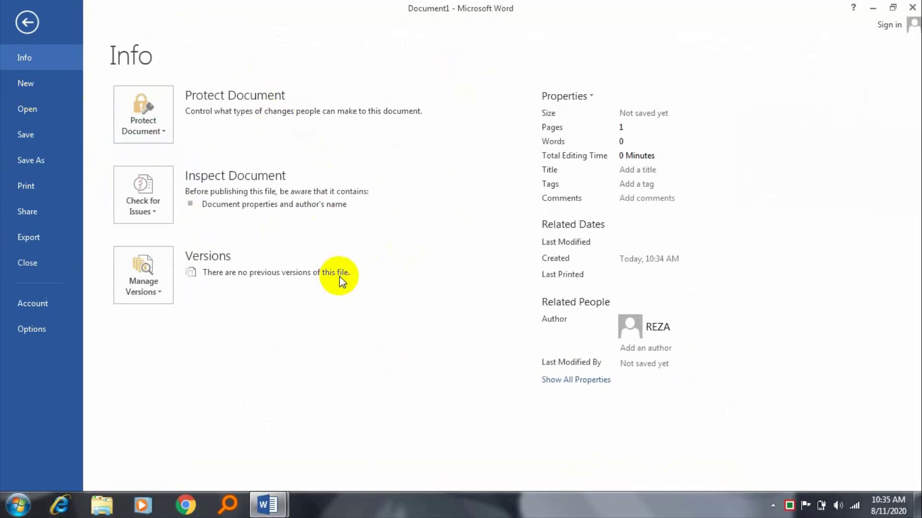
pyautogui.click(37, 22)
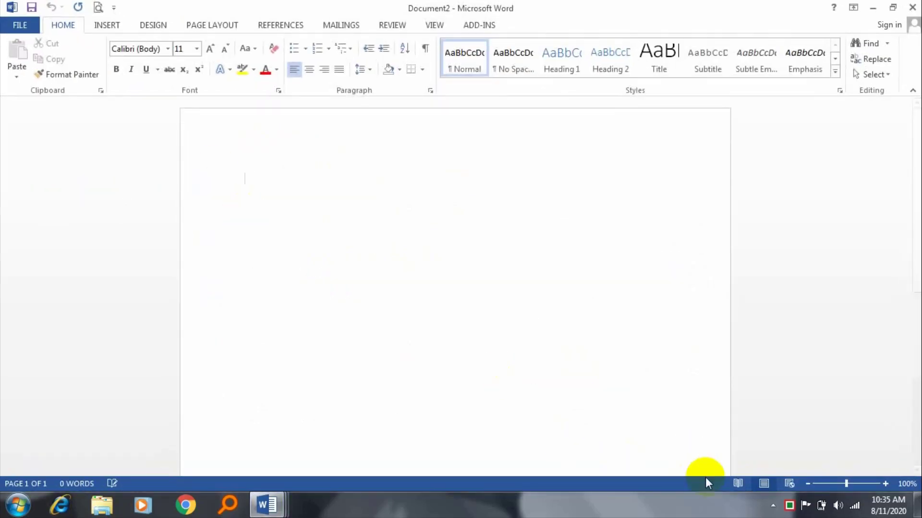
pyautogui.click(274, 505)
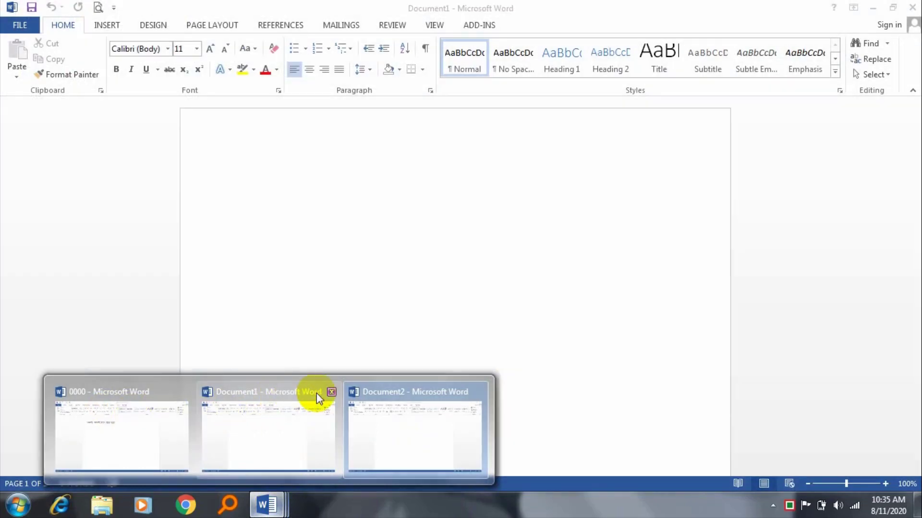
# Step: Close Document1 and Document2, then create and close a new blank document to return to 0000
pyautogui.click(332, 393)
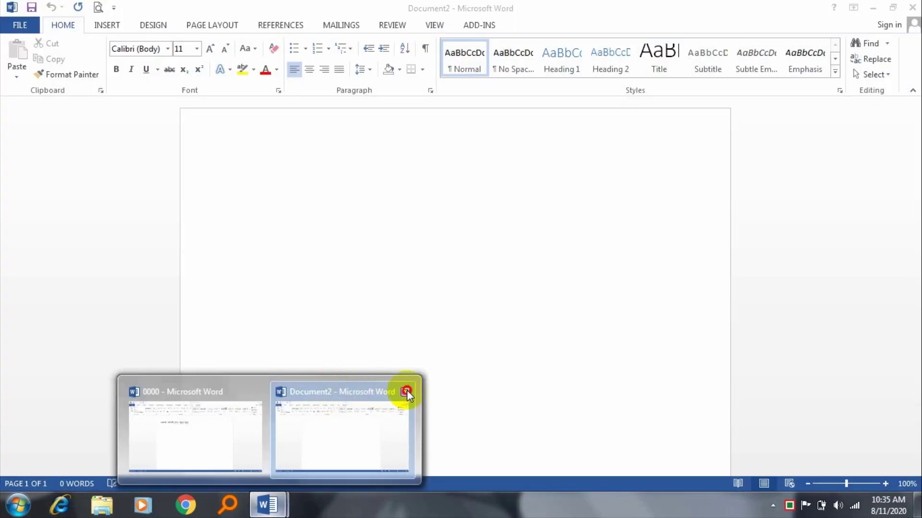
pyautogui.click(406, 389)
pyautogui.click(319, 405)
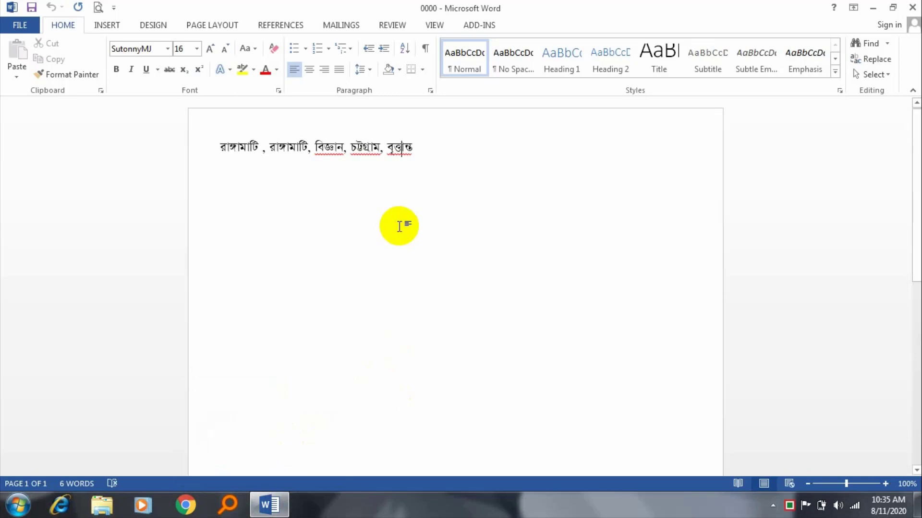
pyautogui.click(399, 226)
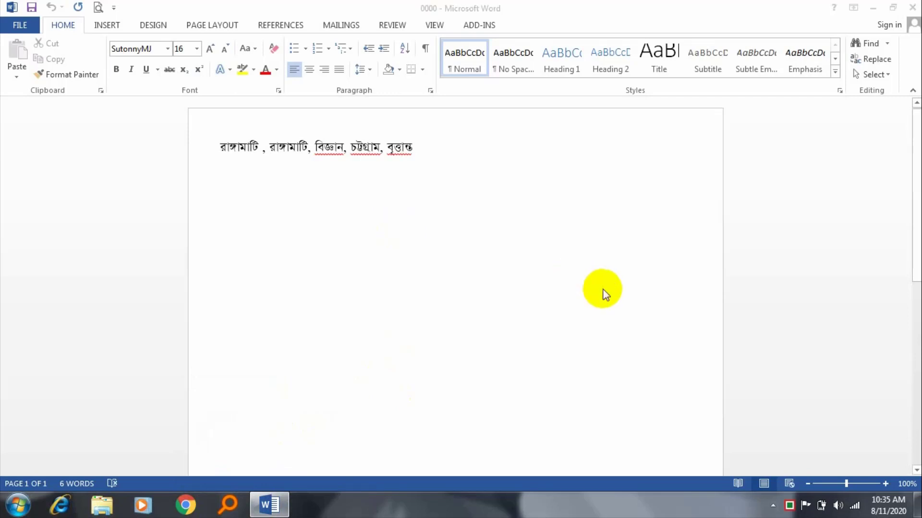
pyautogui.hotkey('ctrl', 'n')
pyautogui.click(905, 8)
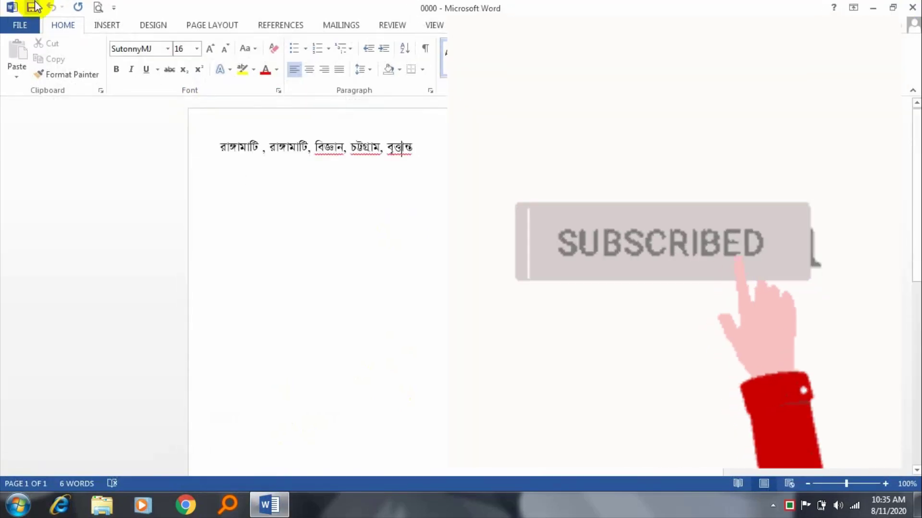
# Step: View the new-document templates, then leave them without creating anything
pyautogui.click(22, 27)
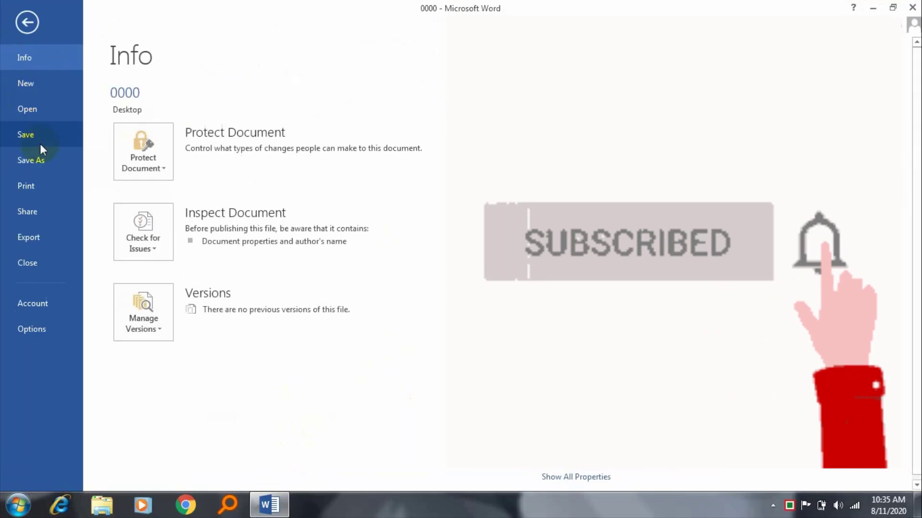
pyautogui.click(23, 88)
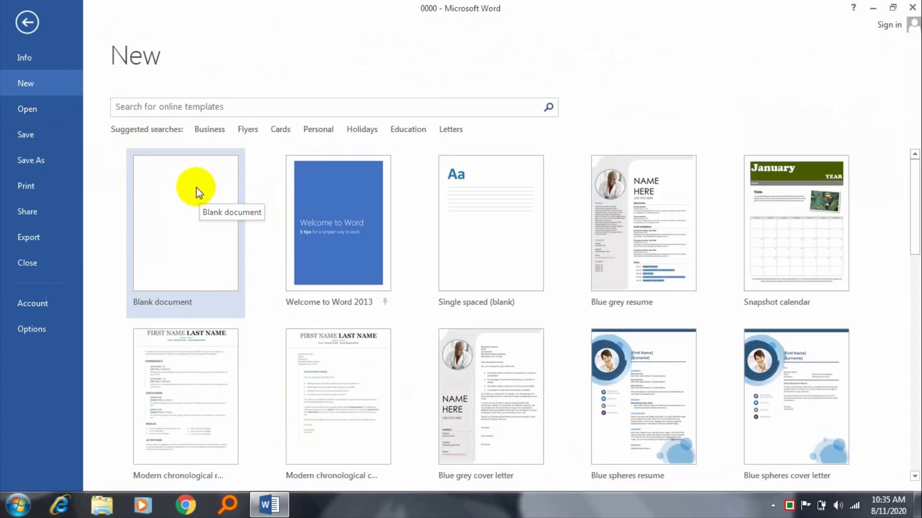
pyautogui.press('Escape')
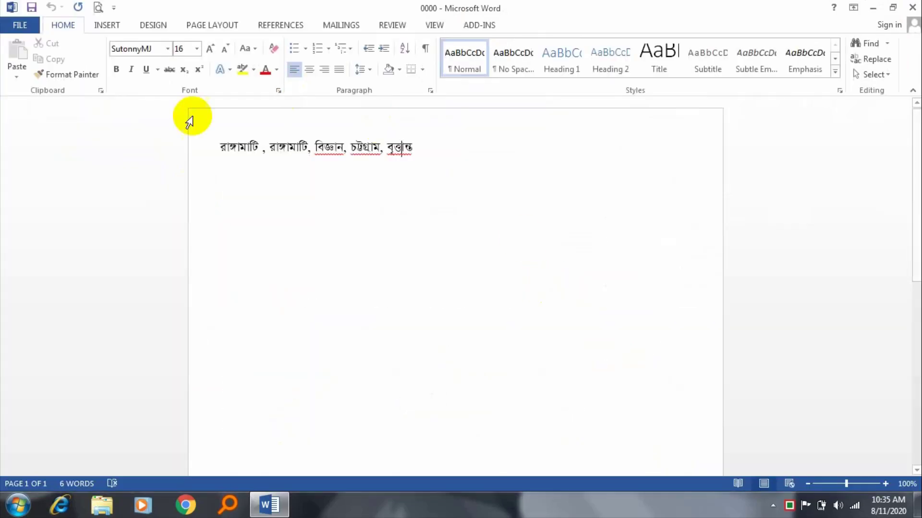
# Step: Open zarif (2) from the Recent Documents list
pyautogui.click(20, 25)
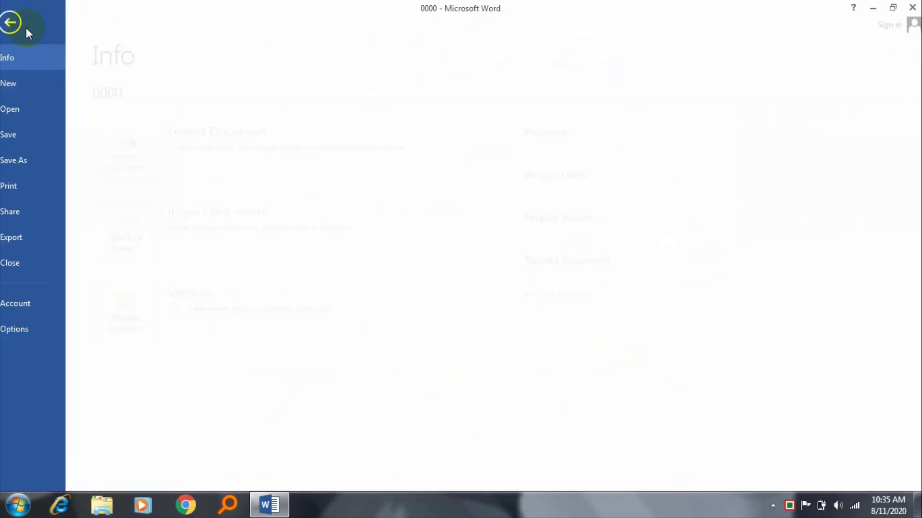
pyautogui.click(47, 109)
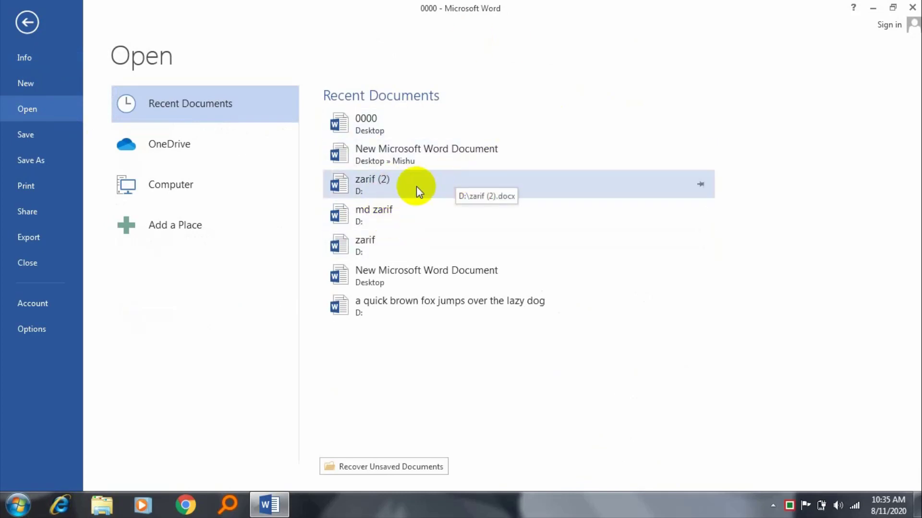
pyautogui.click(377, 190)
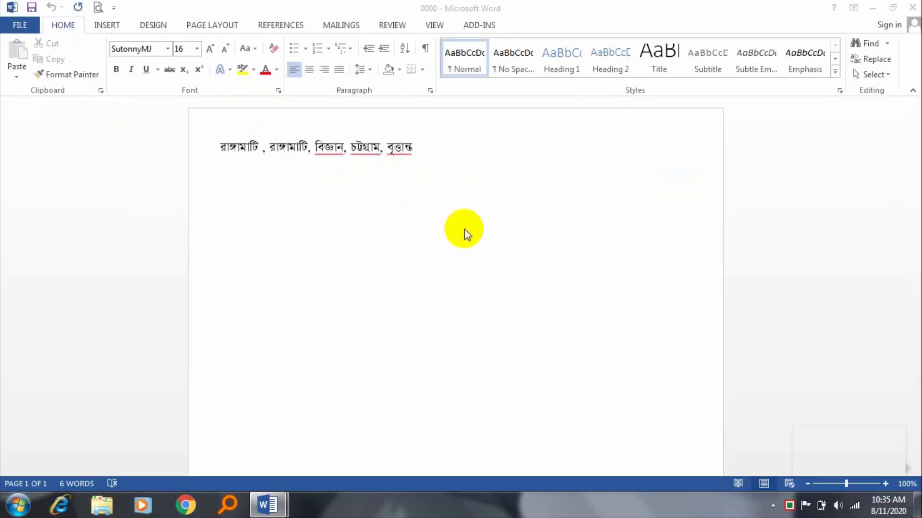
# Step: Scroll through zarif (2), close it, and show 0000's Info page
pyautogui.scroll(-8, 525, 258)
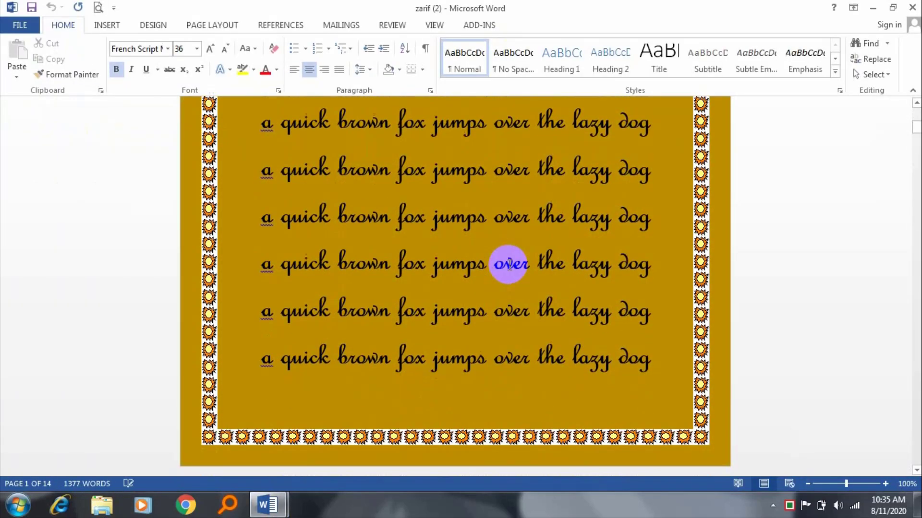
pyautogui.scroll(-4, 508, 263)
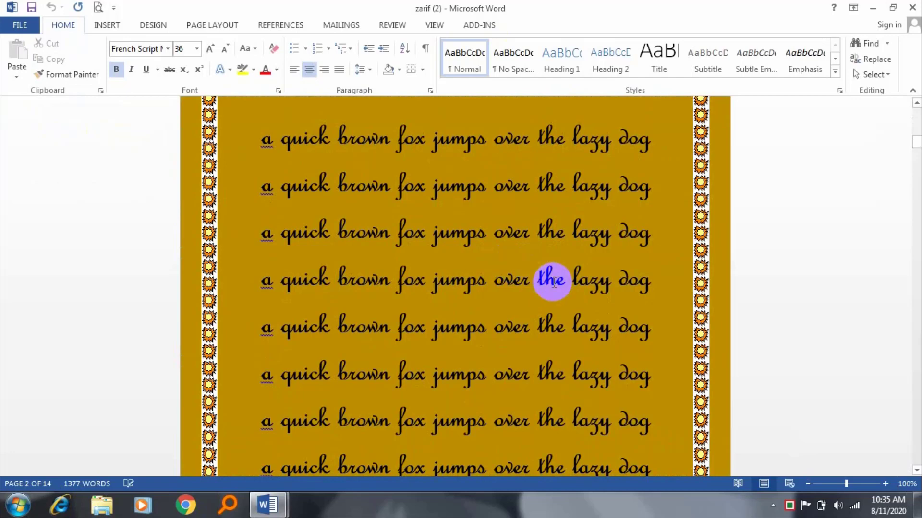
pyautogui.click(912, 7)
pyautogui.click(13, 29)
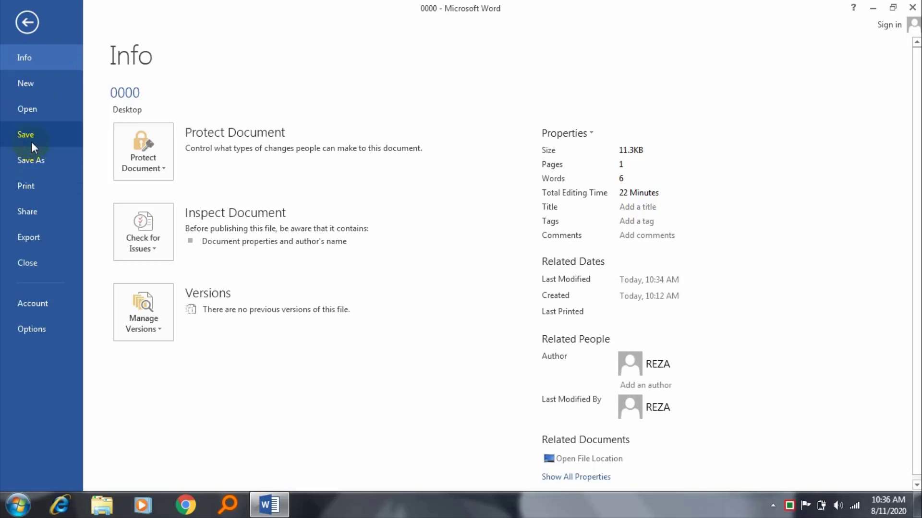
# Step: Save 0000 under its current name
pyautogui.click(27, 22)
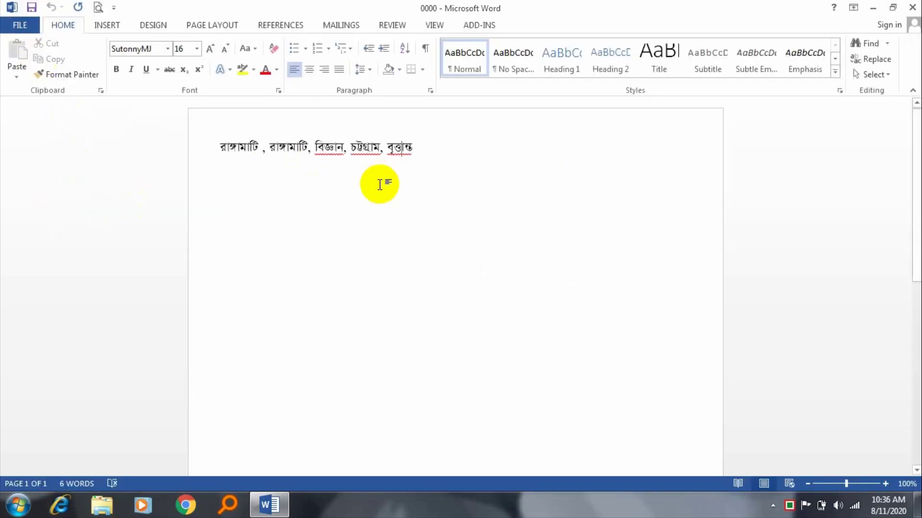
pyautogui.click(16, 25)
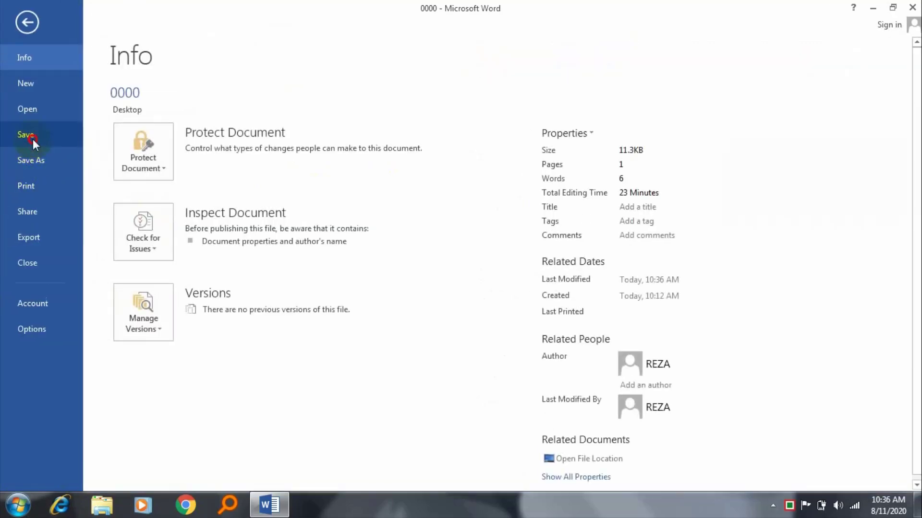
pyautogui.click(26, 134)
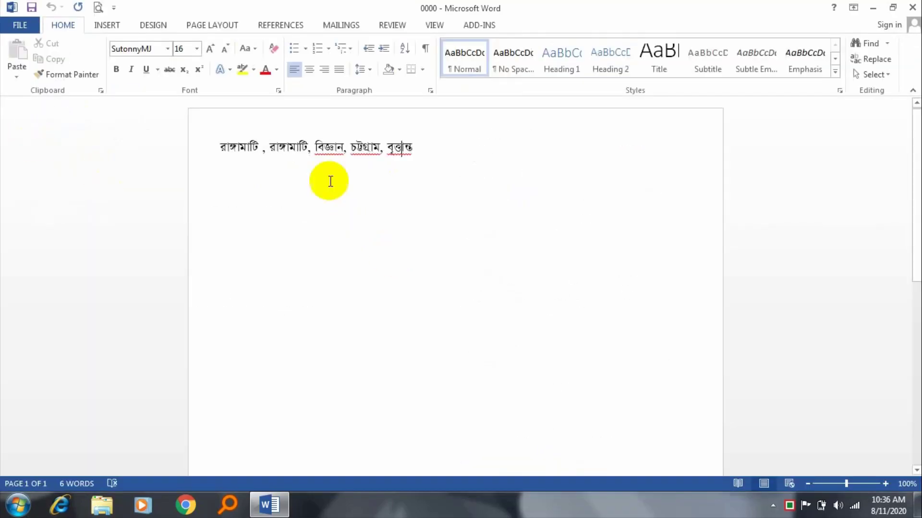
# Step: Open the Save As browse dialog, cancel it, and return to the document
pyautogui.click(22, 21)
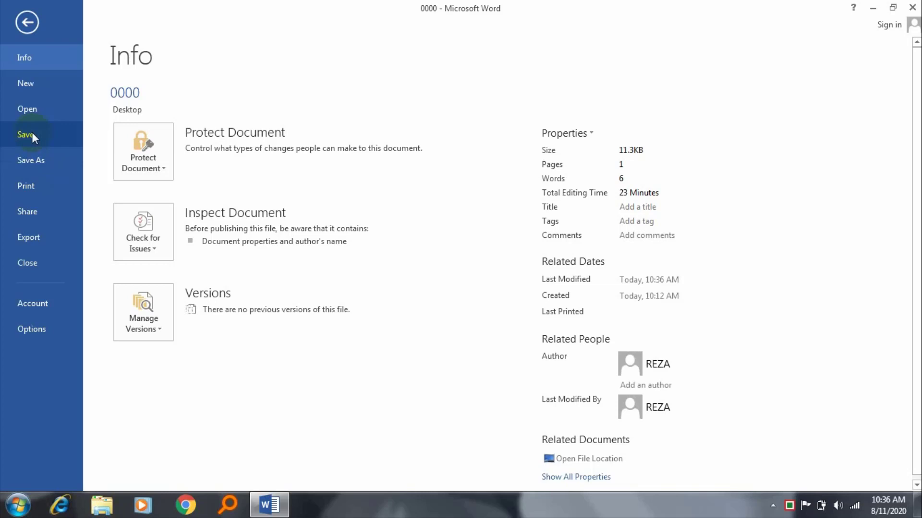
pyautogui.click(36, 159)
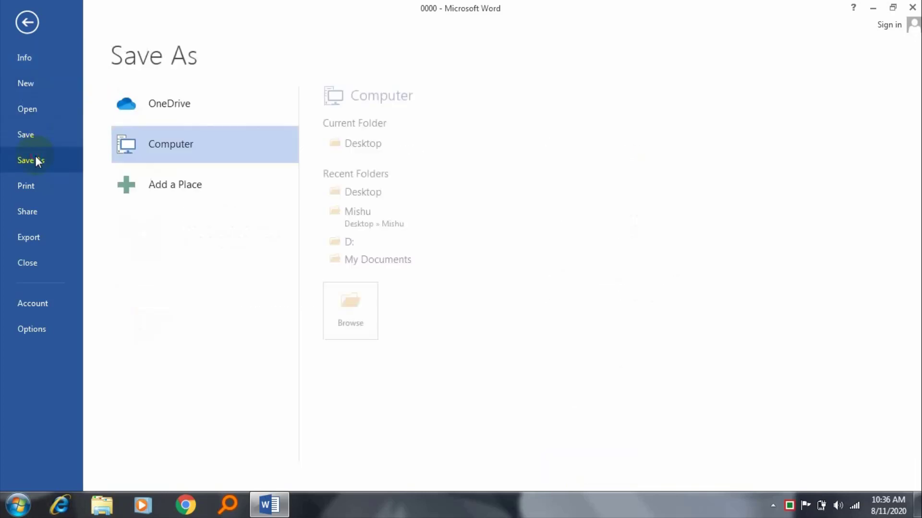
pyautogui.click(360, 304)
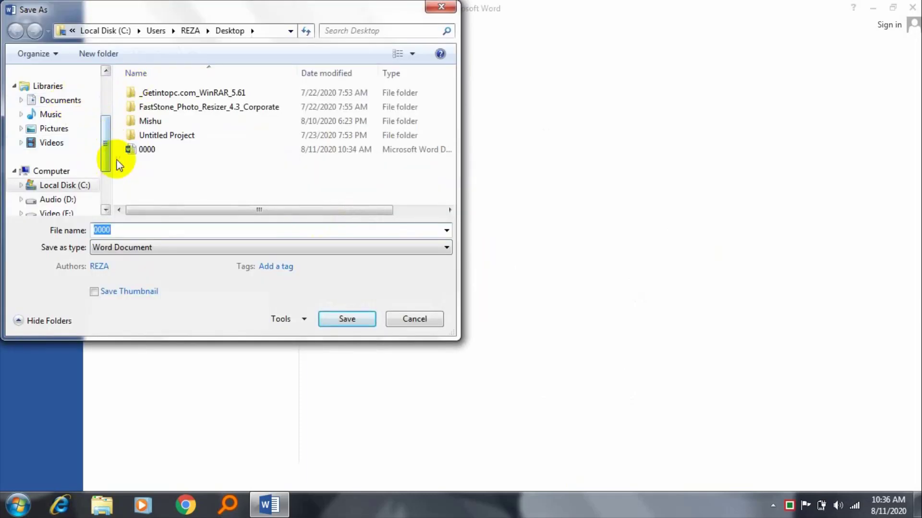
pyautogui.moveTo(107, 148); pyautogui.dragTo(107, 181)
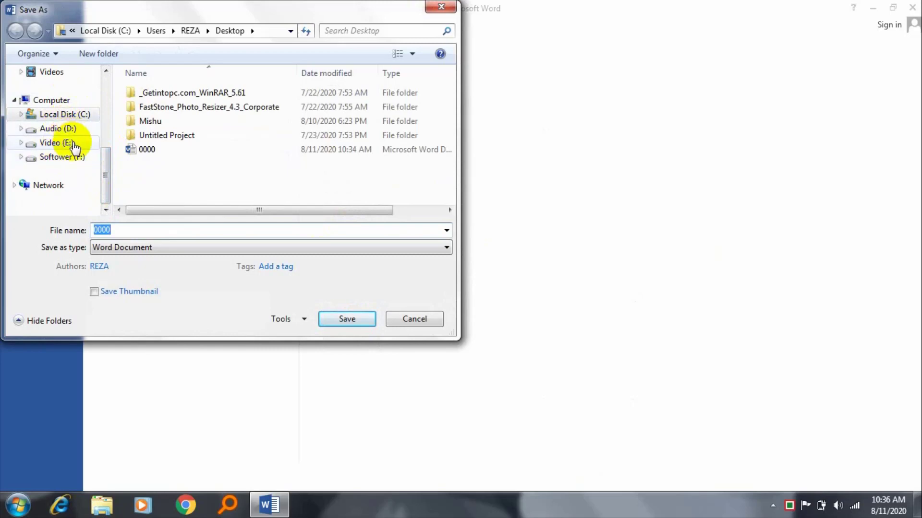
pyautogui.press('Escape')
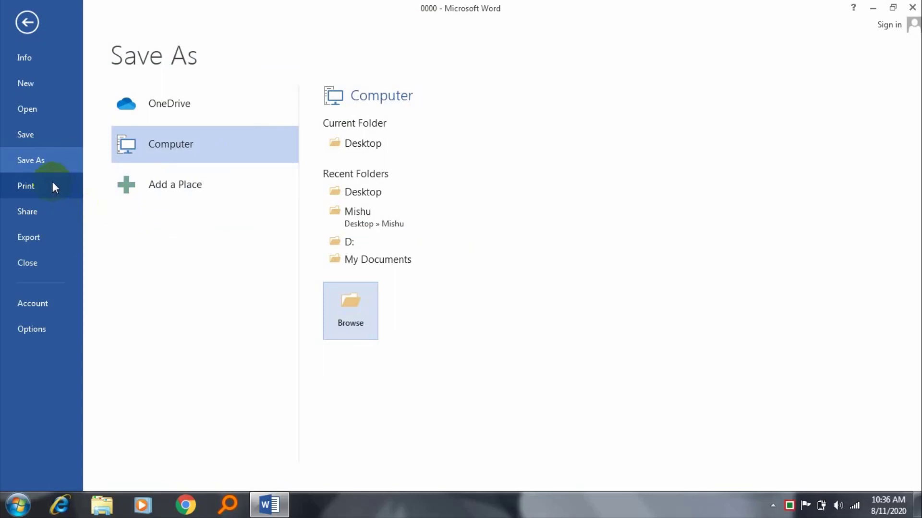
pyautogui.click(28, 22)
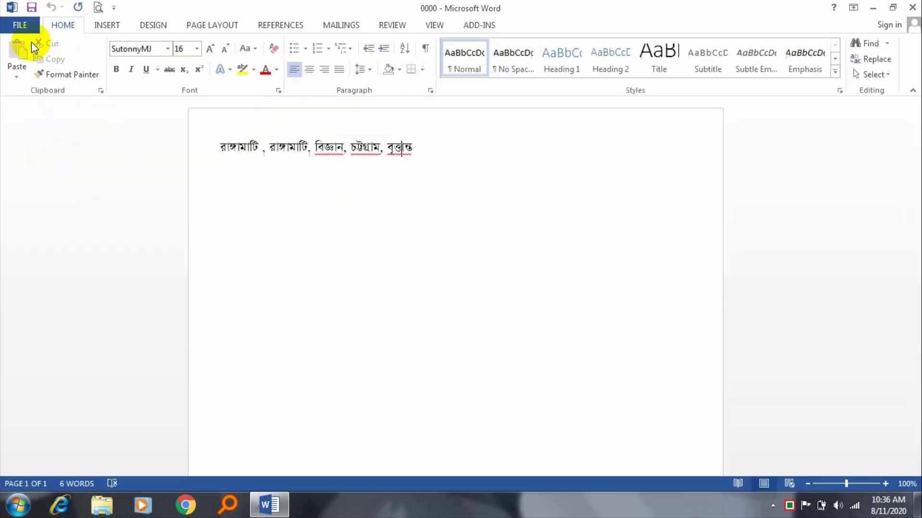
# Step: Centre the Bangla word line with Ctrl+E, then show 0000's Info page
pyautogui.click(435, 160)
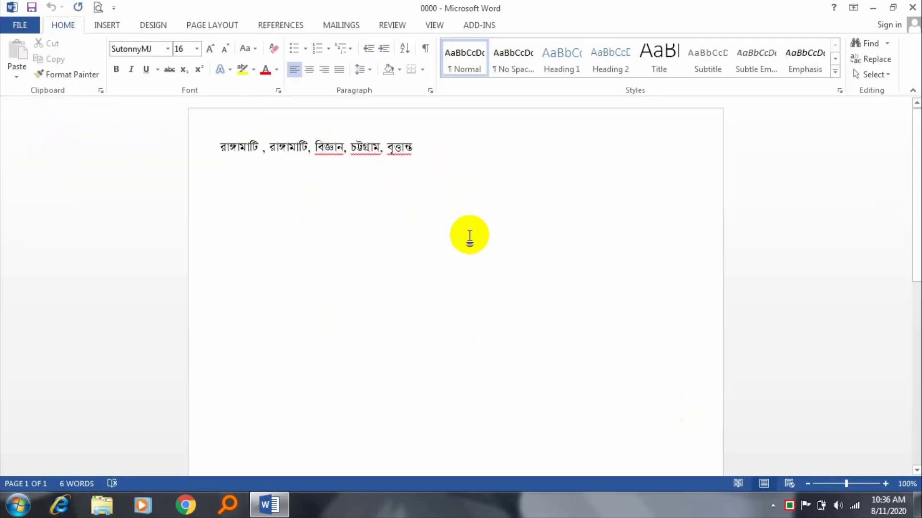
pyautogui.click(218, 141)
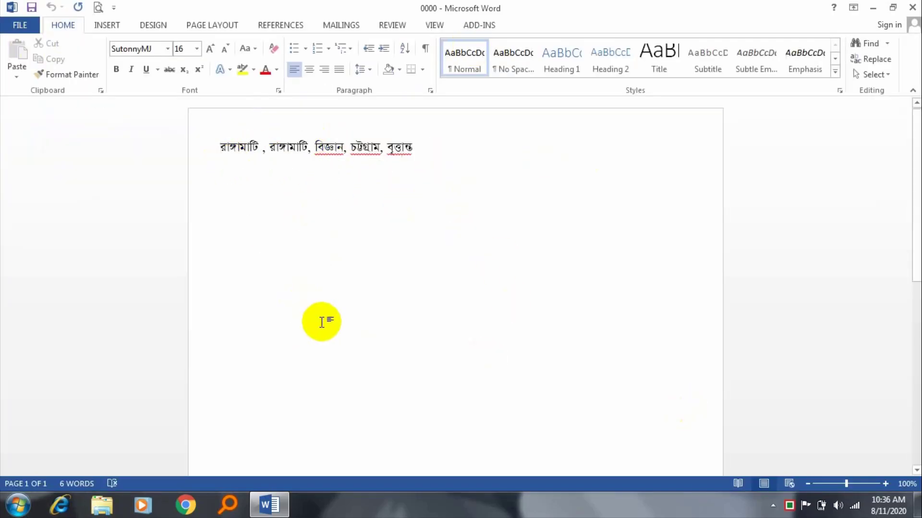
pyautogui.hotkey('ctrl', 'e')
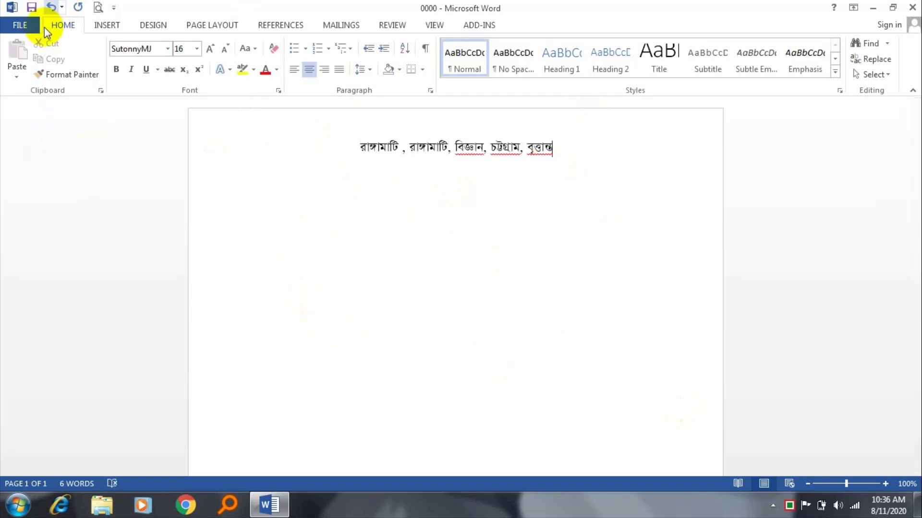
pyautogui.click(27, 24)
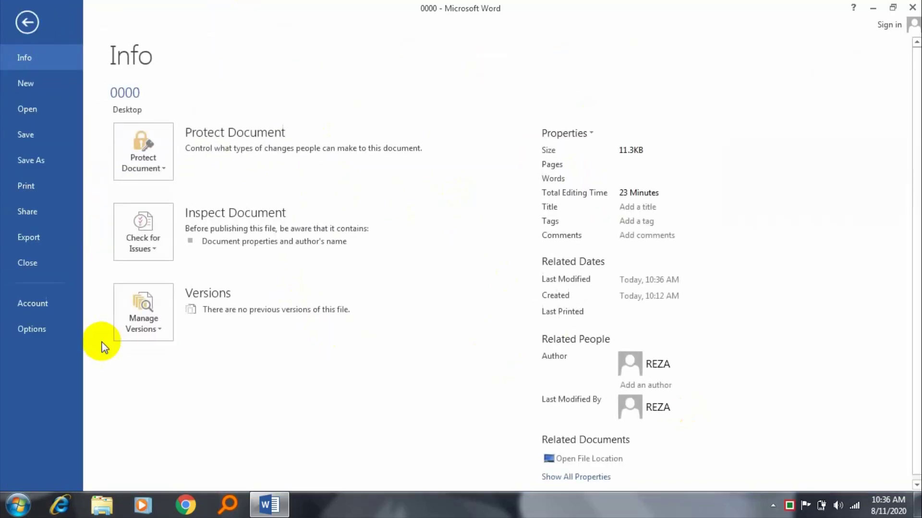
# Step: Preview the print page keeping Send To OneNote 2013 as printer, then undo the centring so the Bangla line is left-aligned
pyautogui.click(35, 184)
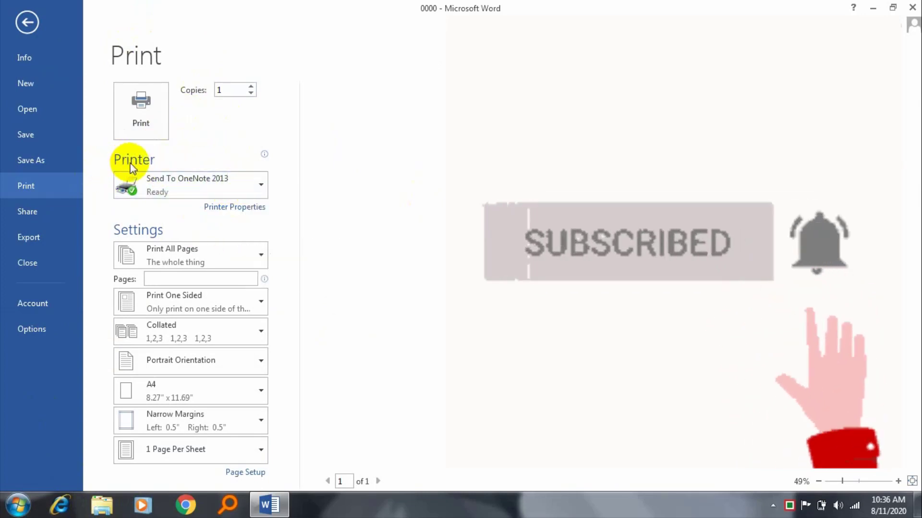
pyautogui.click(247, 192)
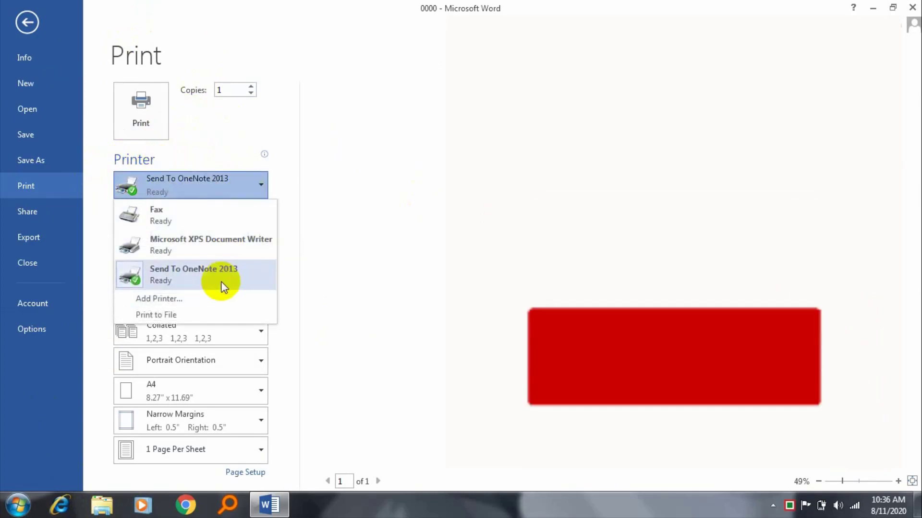
pyautogui.click(327, 149)
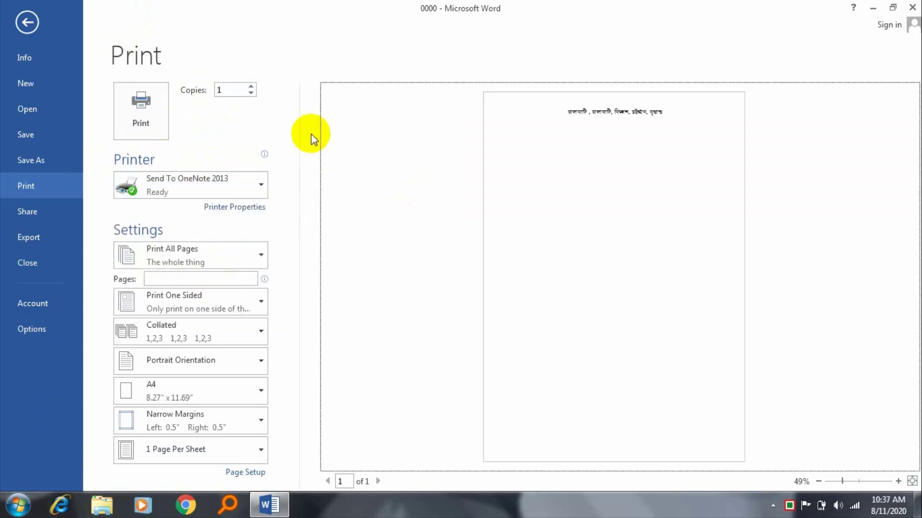
pyautogui.press('Escape')
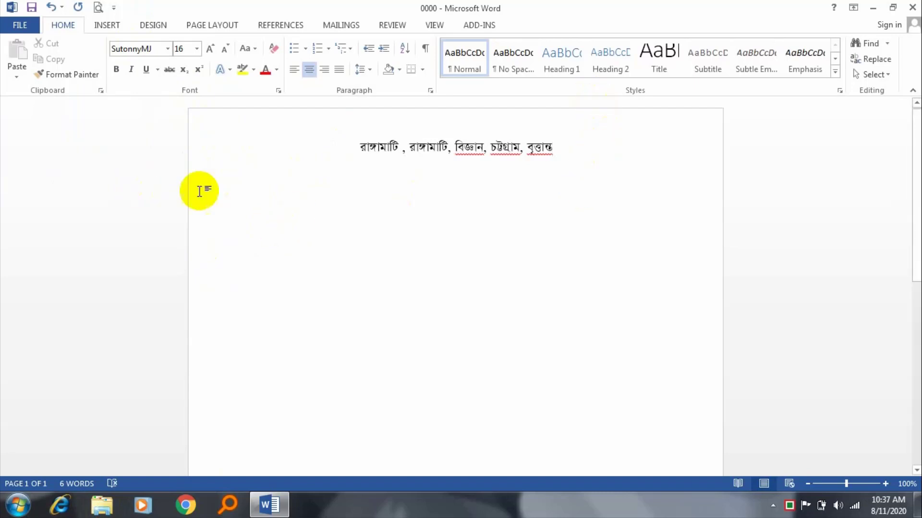
pyautogui.hotkey('ctrl', 'z')
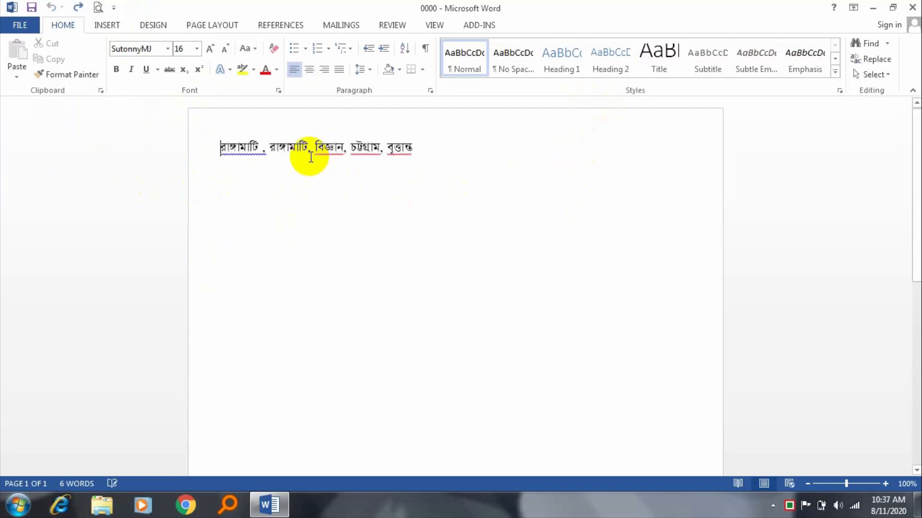